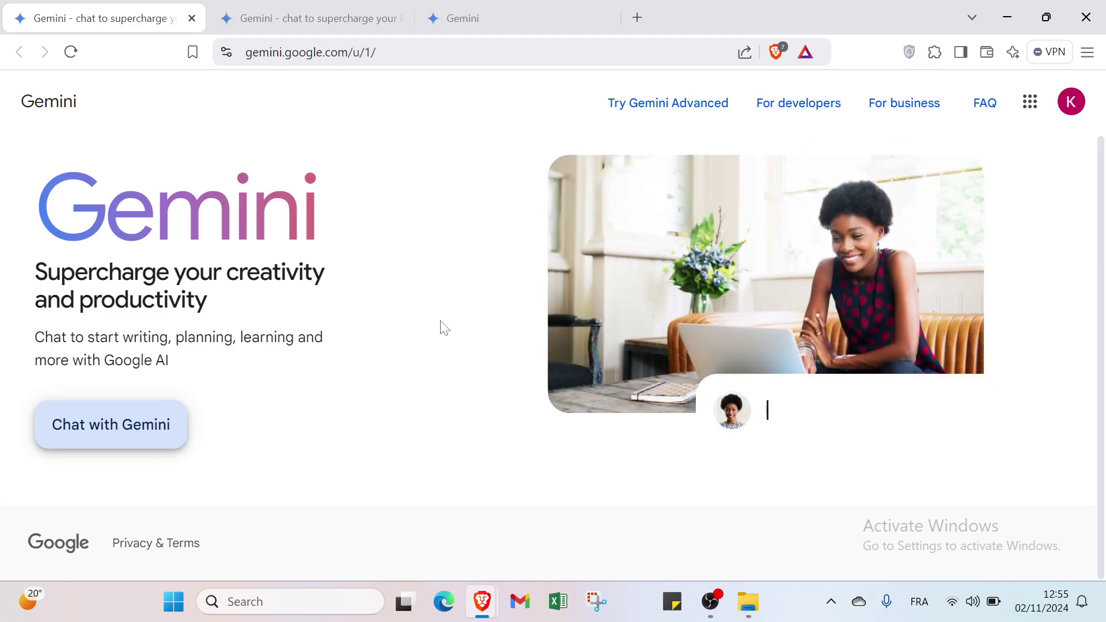
{"action": "left_click", "coordinate": [353, 12]}
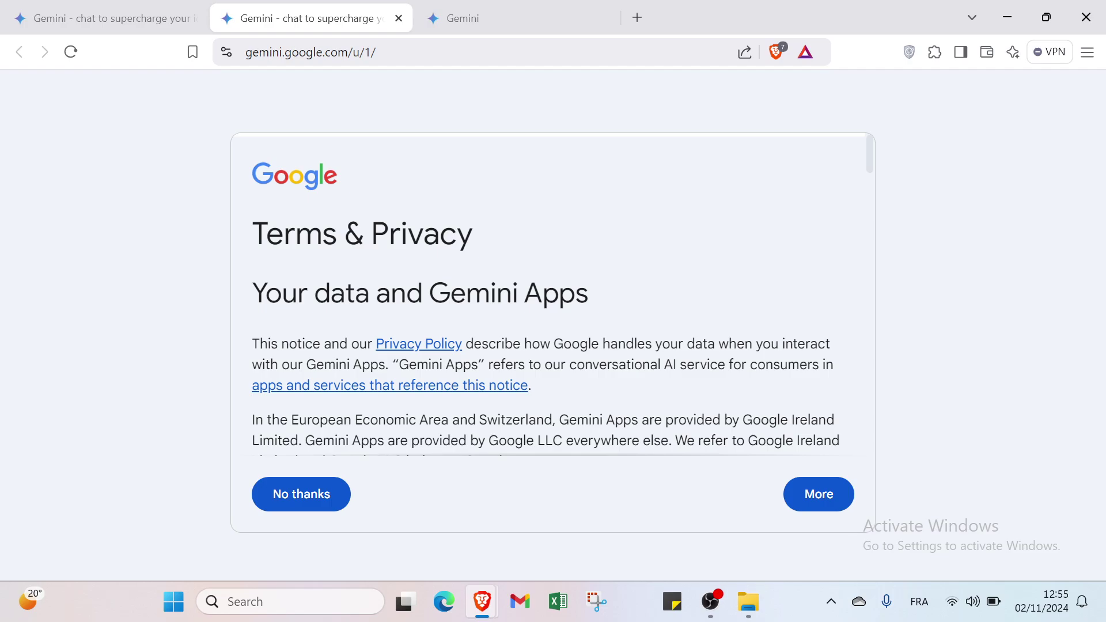
{"action": "left_click", "coordinate": [546, 9]}
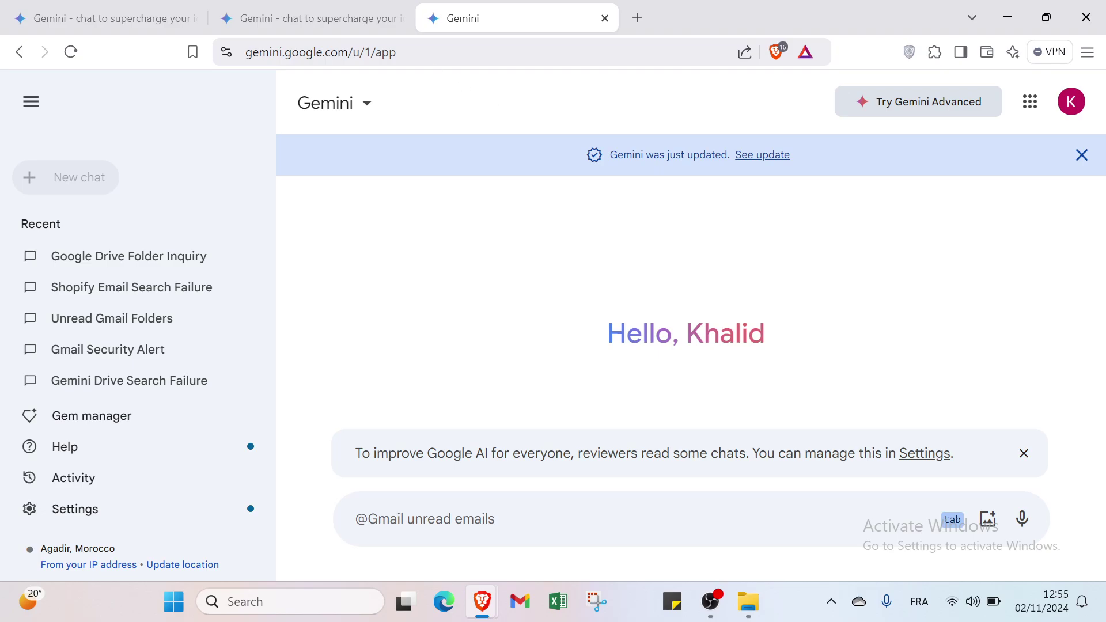
{"action": "left_click", "coordinate": [163, 16]}
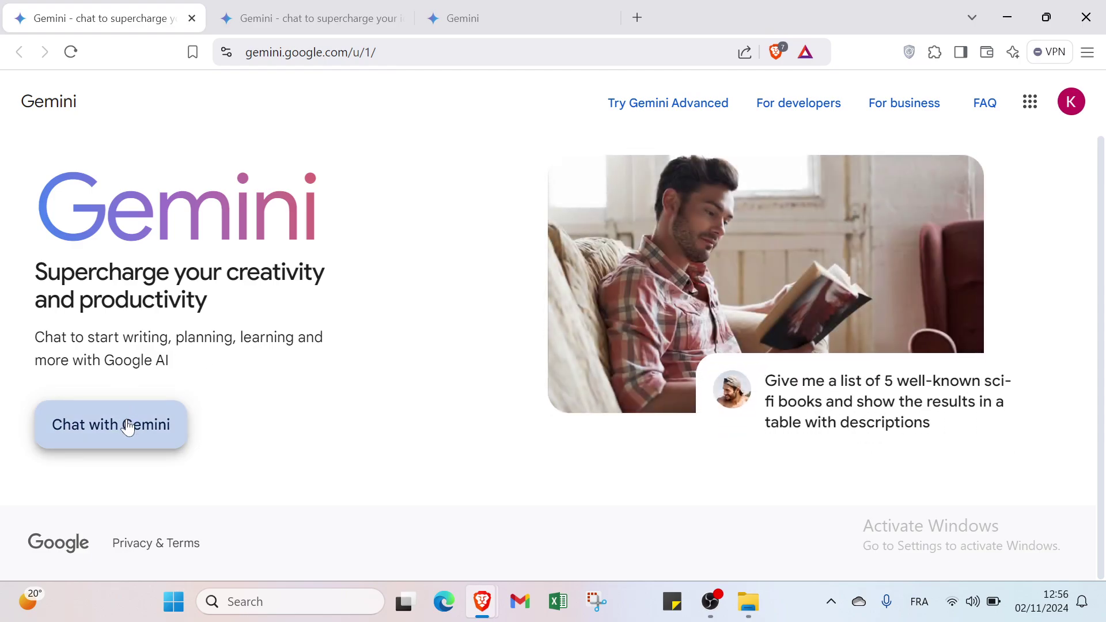
Step: Read through the Gemini Terms & Privacy notice up to the Terms of Service at its end
{"action": "left_click", "coordinate": [379, 18]}
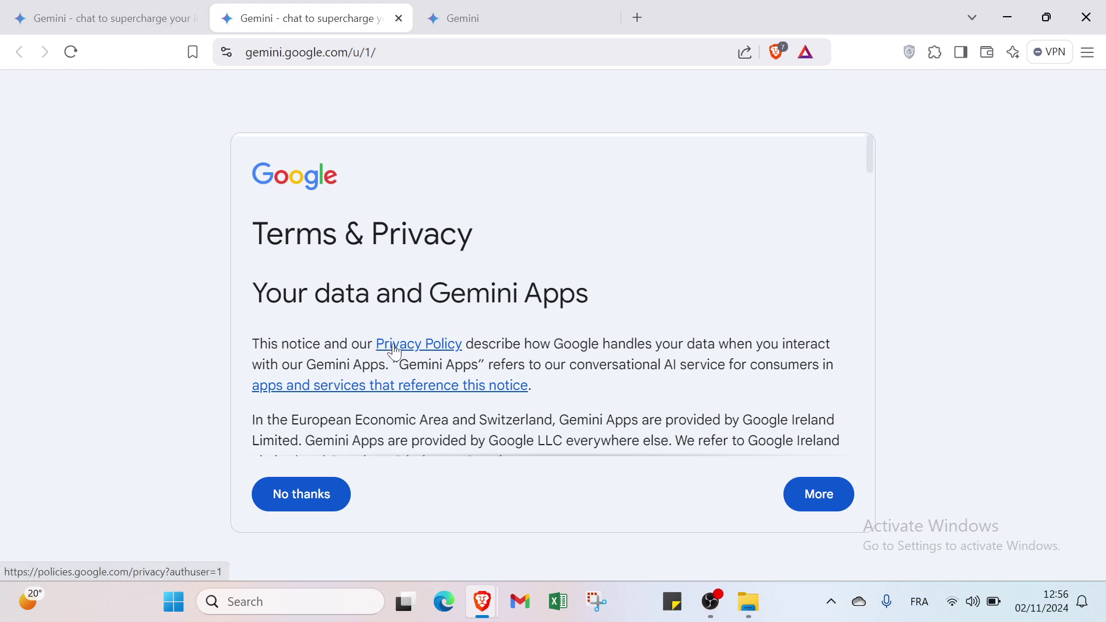
{"action": "left_click", "coordinate": [819, 490]}
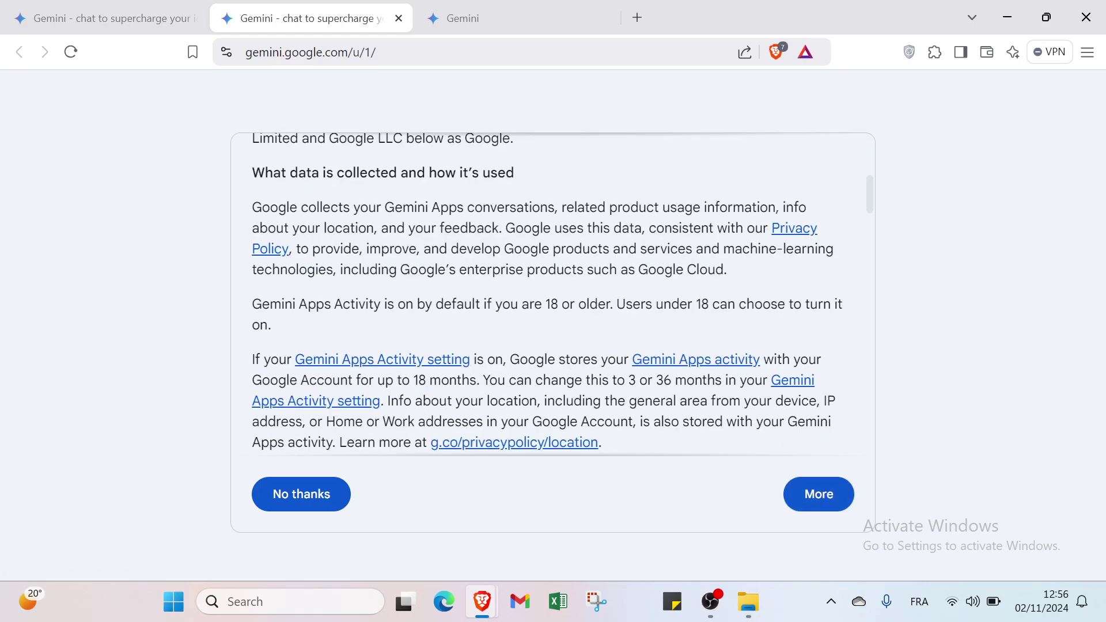
{"action": "left_click", "coordinate": [792, 491]}
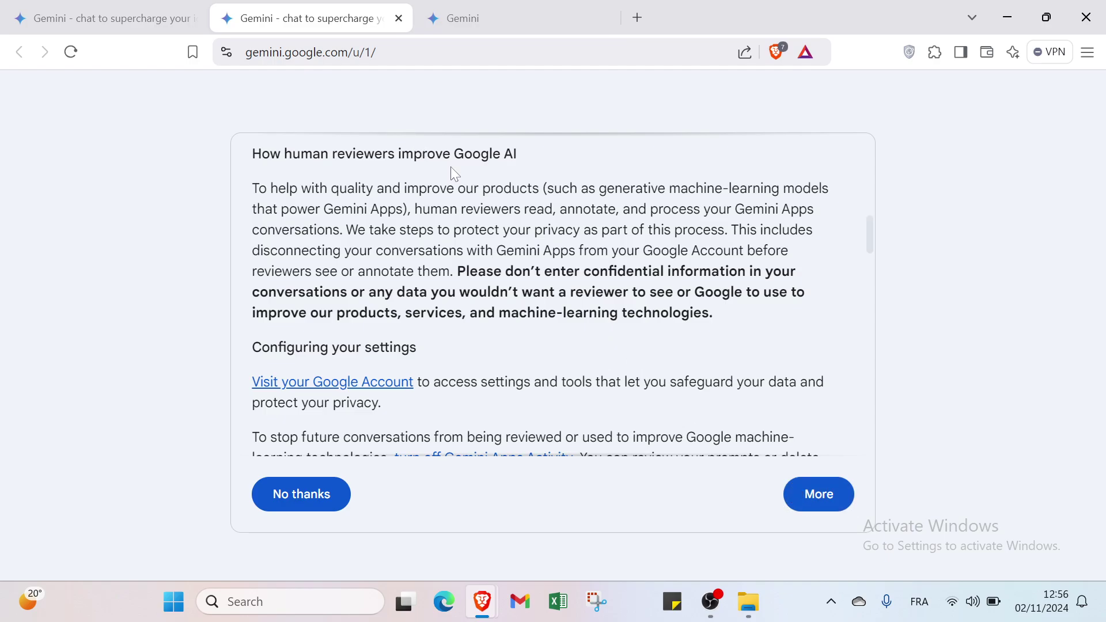
{"action": "left_click", "coordinate": [831, 507]}
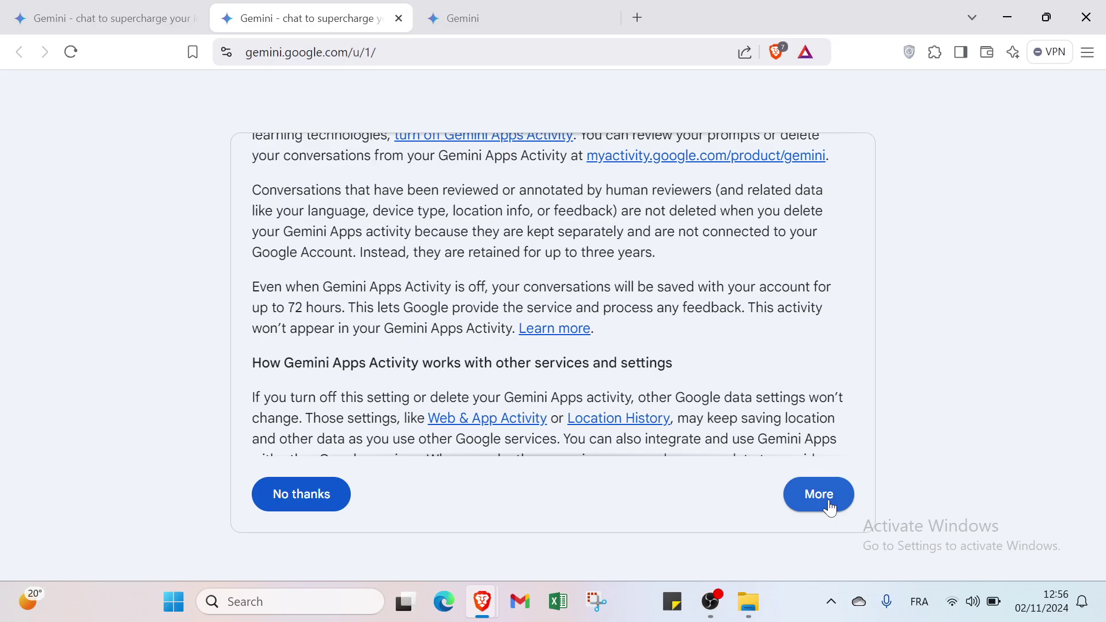
{"action": "left_click", "coordinate": [831, 508]}
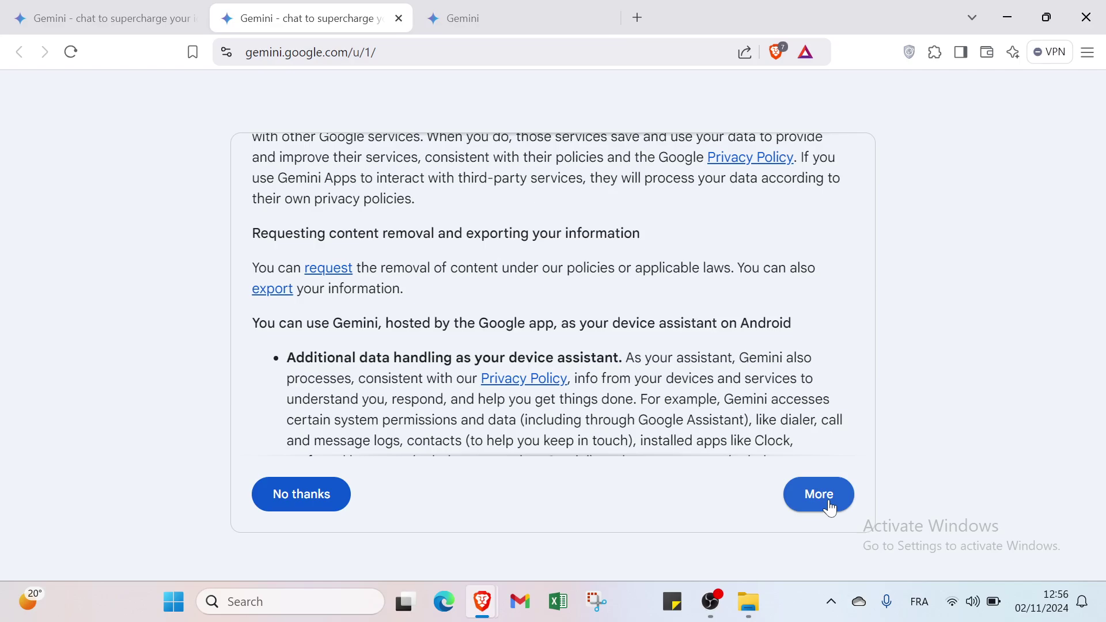
{"action": "left_click", "coordinate": [831, 508]}
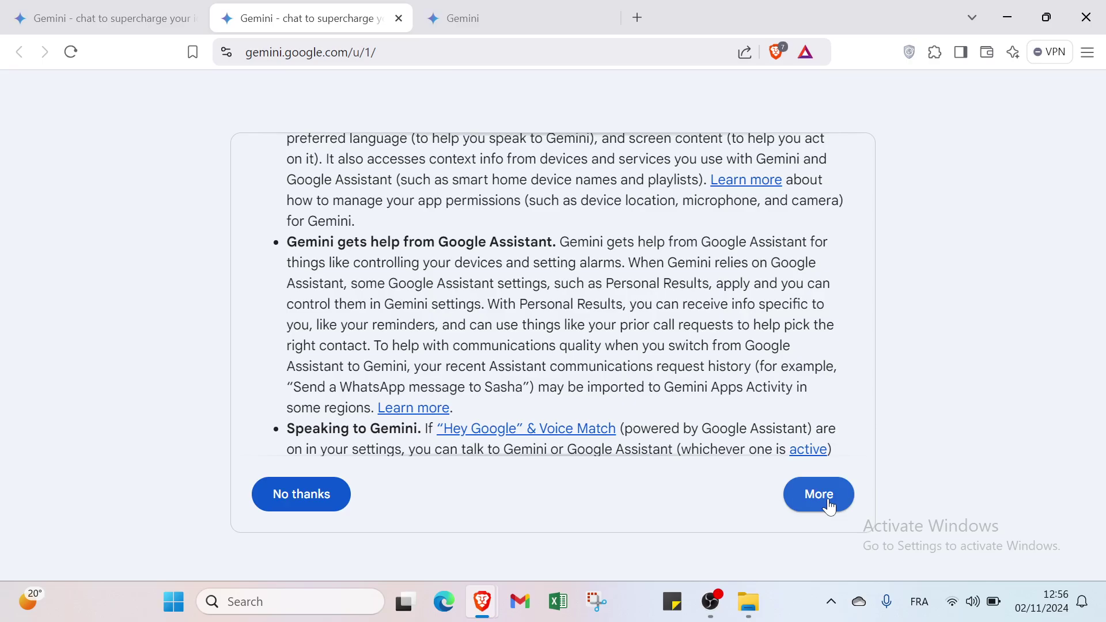
{"action": "left_click", "coordinate": [831, 508]}
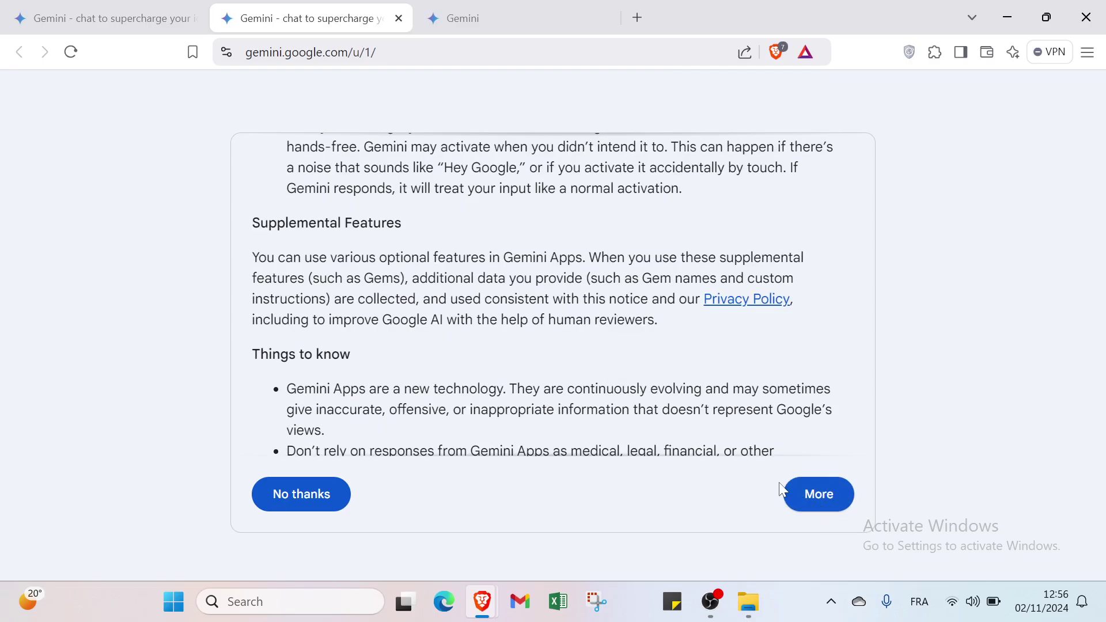
{"action": "left_click", "coordinate": [804, 500]}
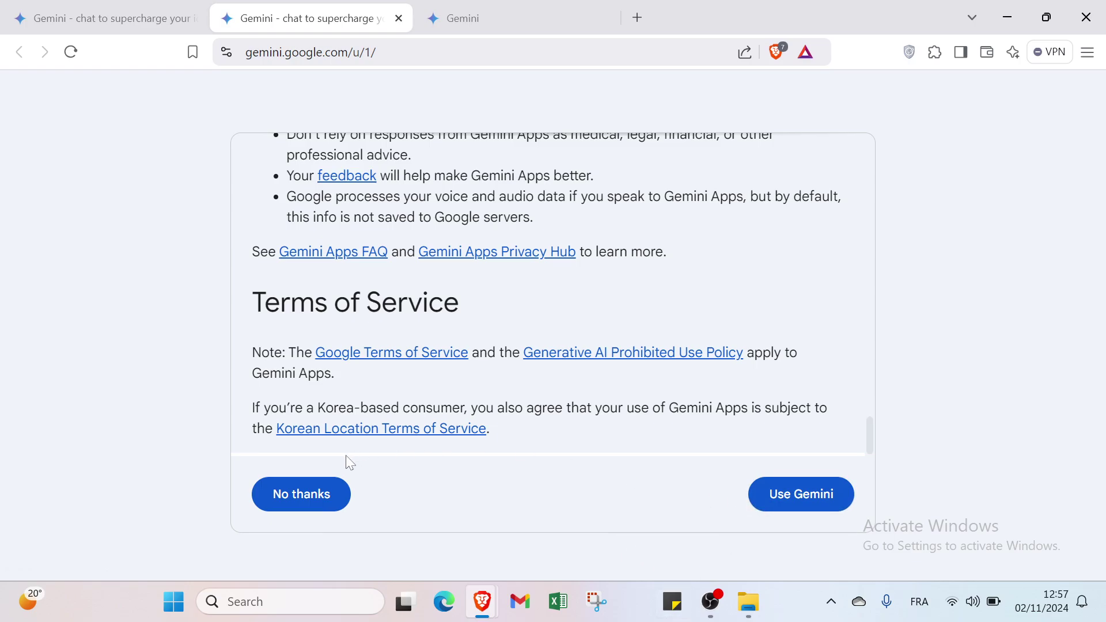
Step: Decline the Gemini terms and start a chat again from the landing page to reopen the notice
{"action": "left_click", "coordinate": [306, 500]}
{"action": "left_click", "coordinate": [141, 420]}
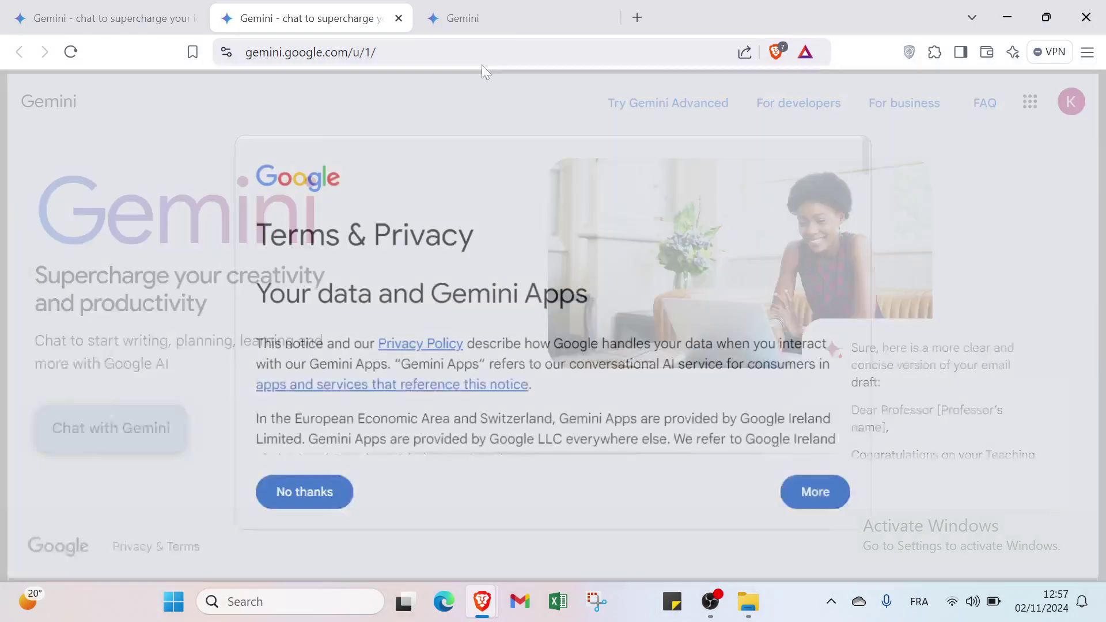
Step: Open the Extensions page from the settings of the already signed-in Gemini chat
{"action": "left_click", "coordinate": [508, 7]}
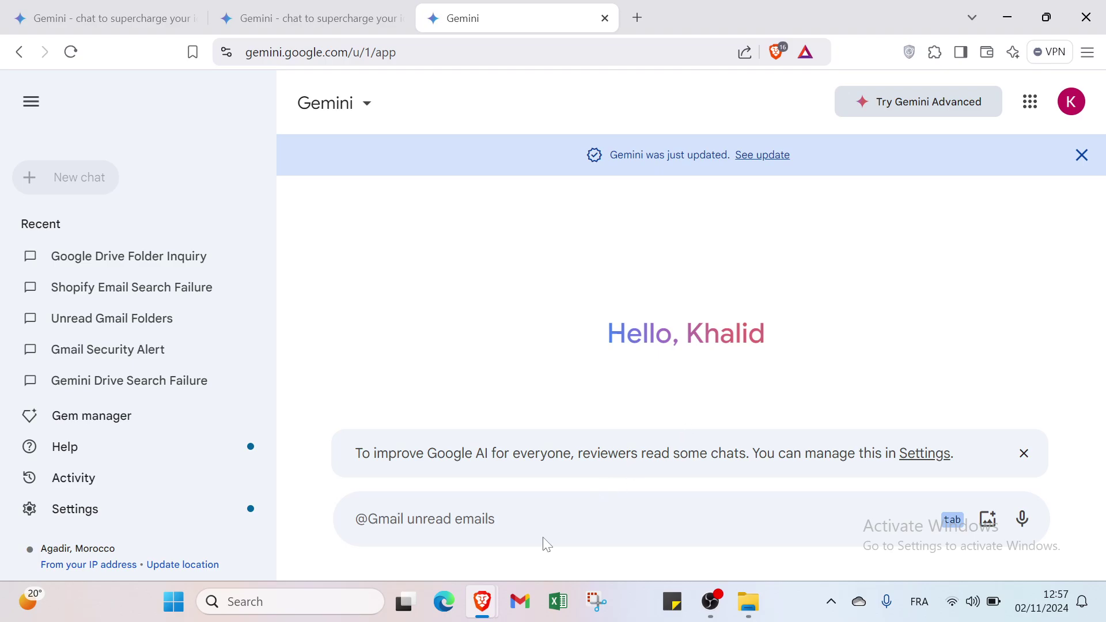
{"action": "left_click", "coordinate": [215, 509]}
{"action": "left_click", "coordinate": [241, 416]}
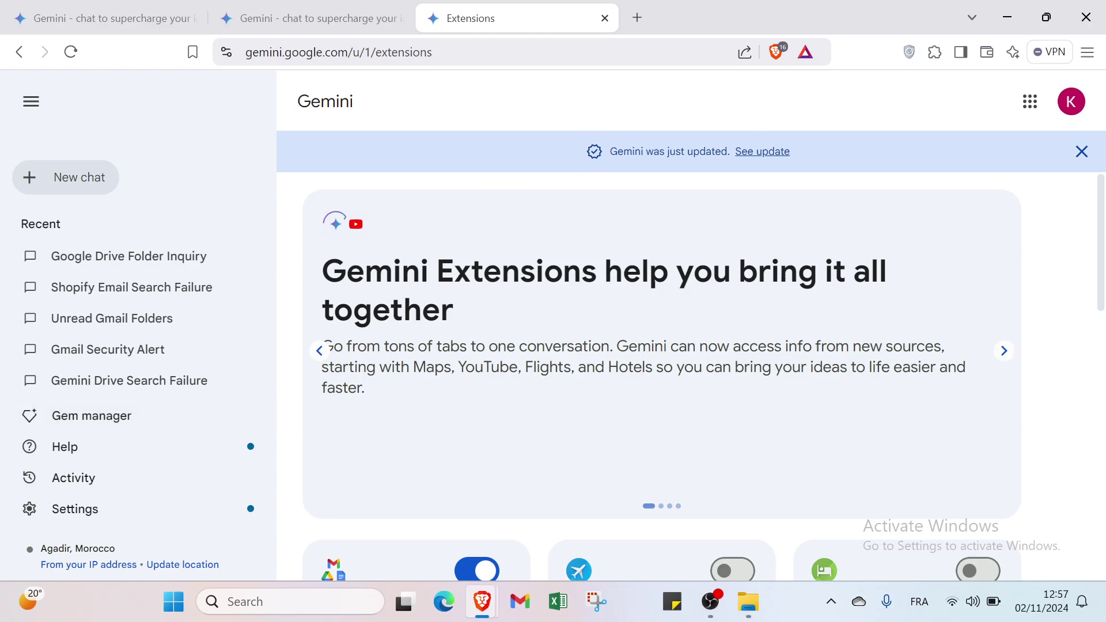
Step: Browse the introductory slides about Gemini Extensions on the Extensions page
{"action": "scroll", "coordinate": [495, 286], "scroll_direction": "down", "scroll_amount": 2}
{"action": "scroll", "coordinate": [495, 286], "scroll_direction": "up", "scroll_amount": 2}
{"action": "left_click", "coordinate": [1002, 356]}
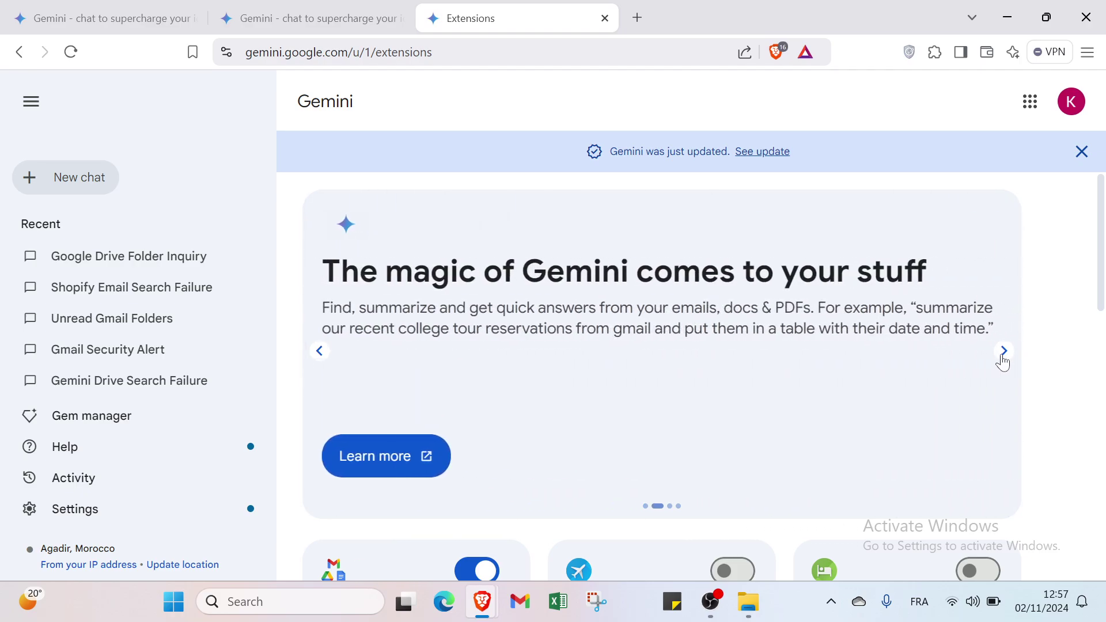
{"action": "left_click", "coordinate": [1002, 356]}
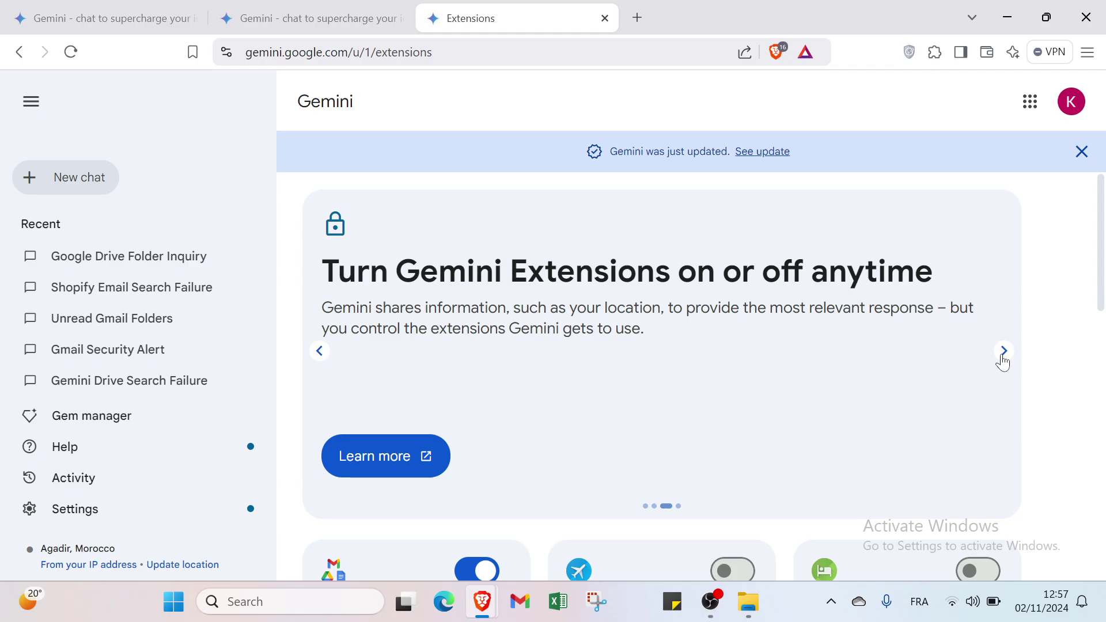
{"action": "left_click", "coordinate": [1002, 356]}
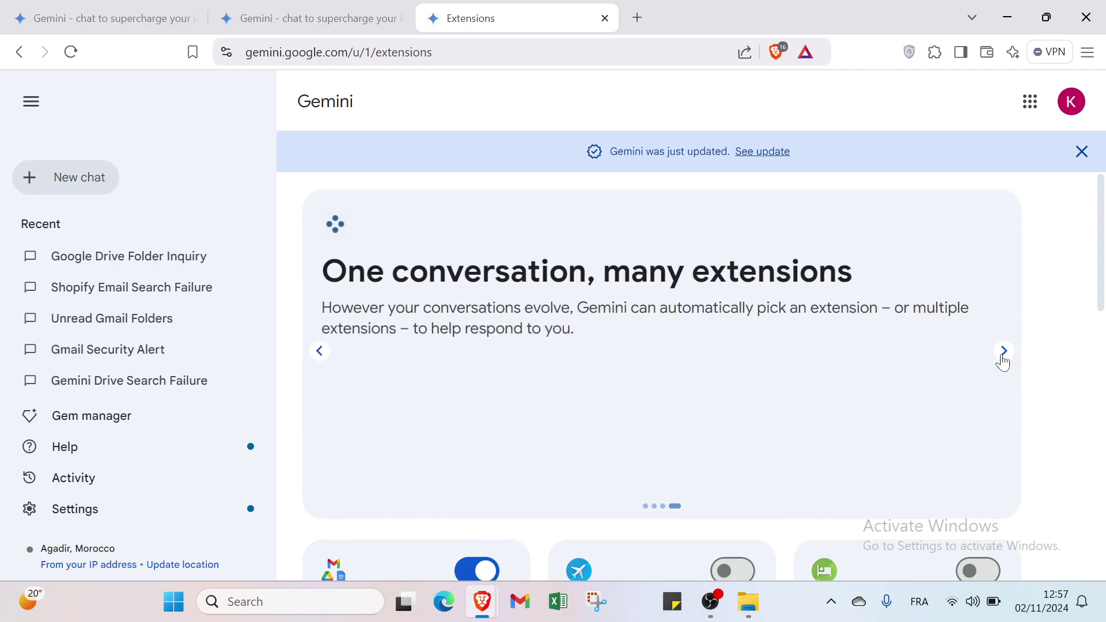
{"action": "left_click", "coordinate": [1002, 357]}
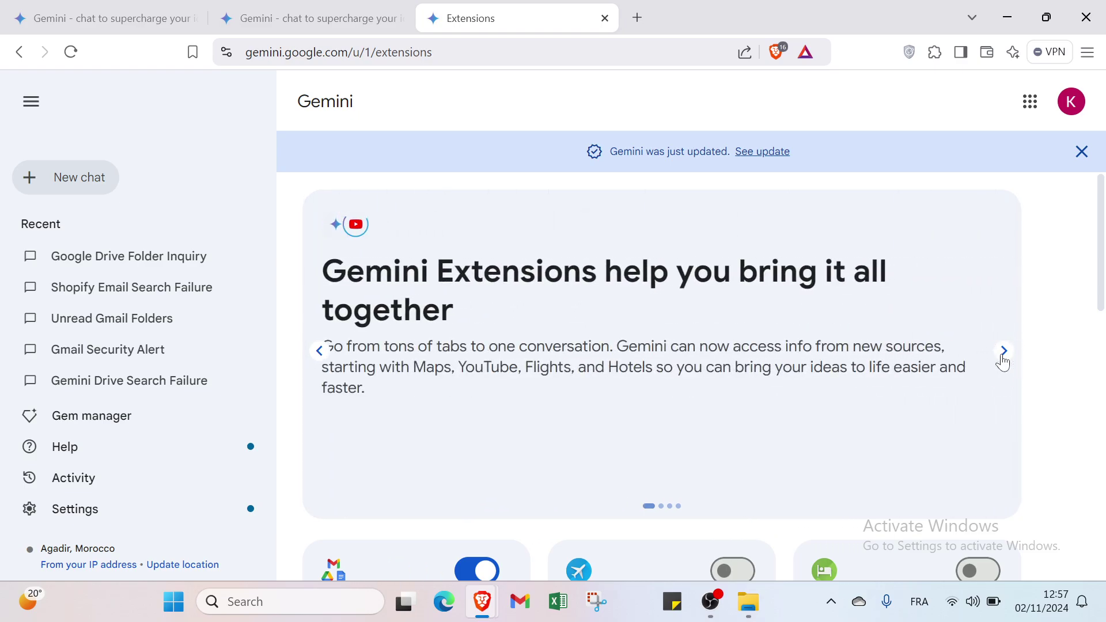
{"action": "left_click", "coordinate": [1002, 355]}
Step: Turn the Google Workspace extension off and back on, approving its connection to the account
{"action": "scroll", "coordinate": [576, 386], "scroll_direction": "down", "scroll_amount": 5}
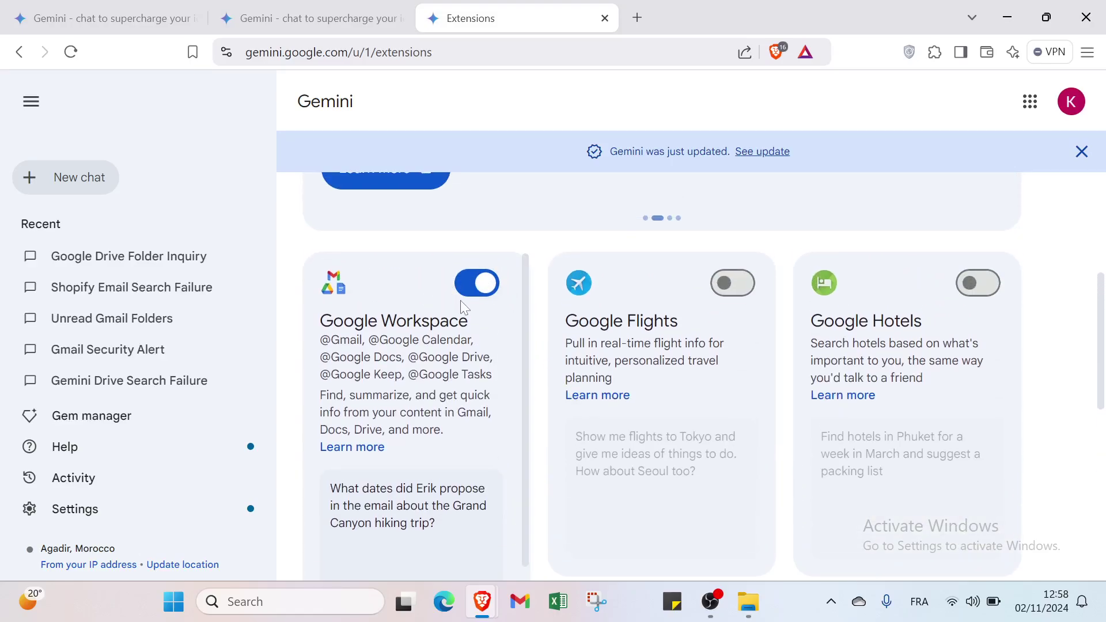
{"action": "left_click", "coordinate": [483, 282]}
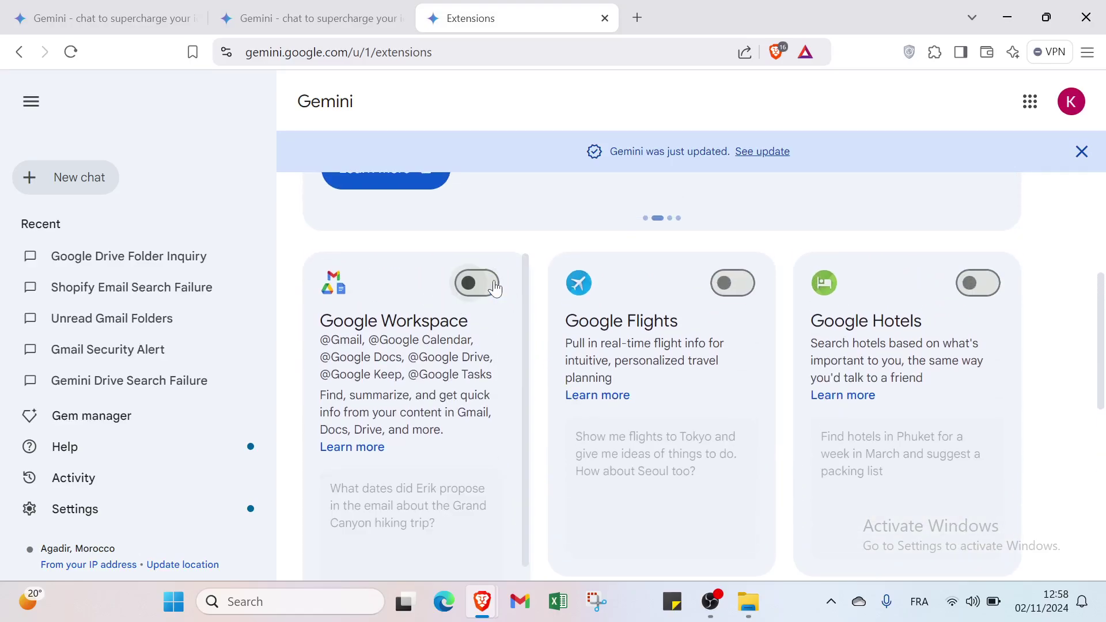
{"action": "left_click", "coordinate": [478, 282]}
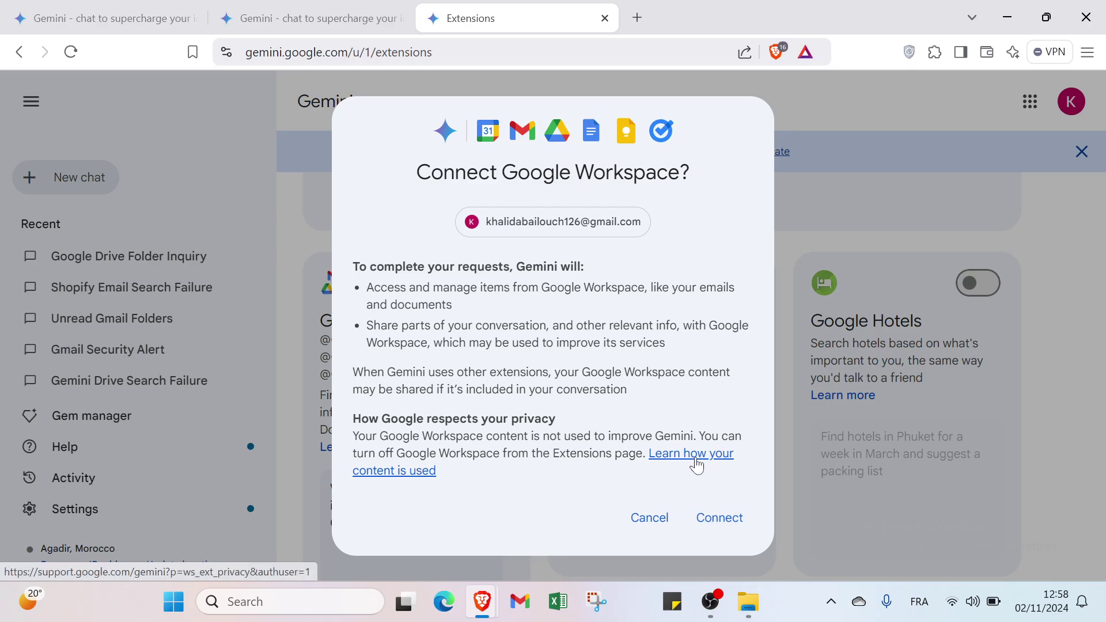
{"action": "left_click", "coordinate": [709, 525]}
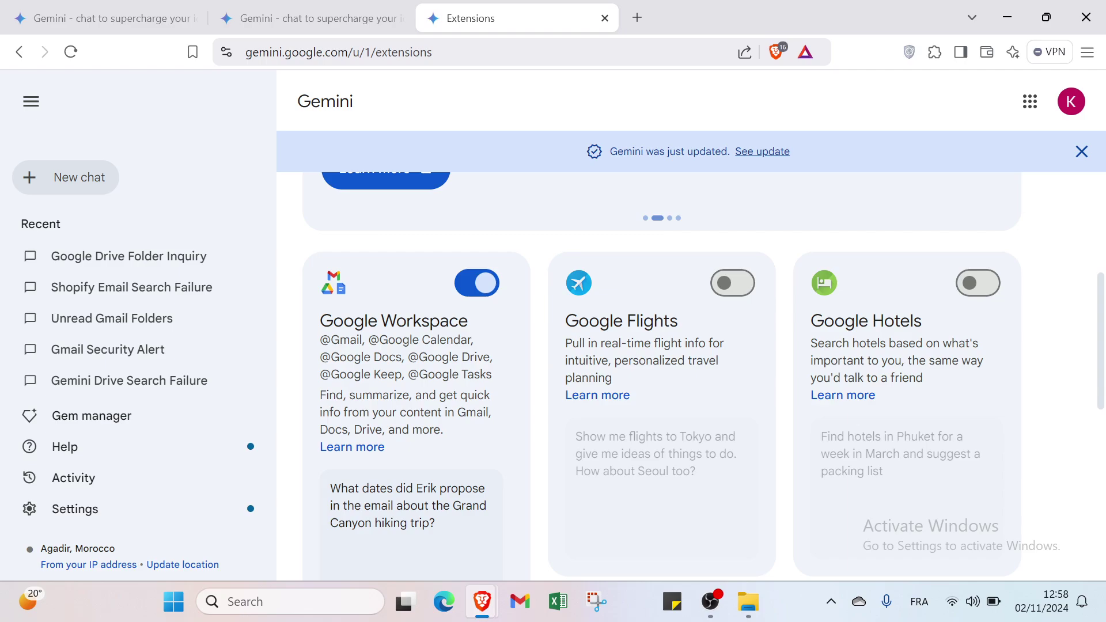
Step: Look through the available extensions, including Google Workspace, Google Flights, Google Hotels, Google Maps, YouTube and YouTube Music
{"action": "scroll", "coordinate": [970, 291], "scroll_direction": "down", "scroll_amount": 5}
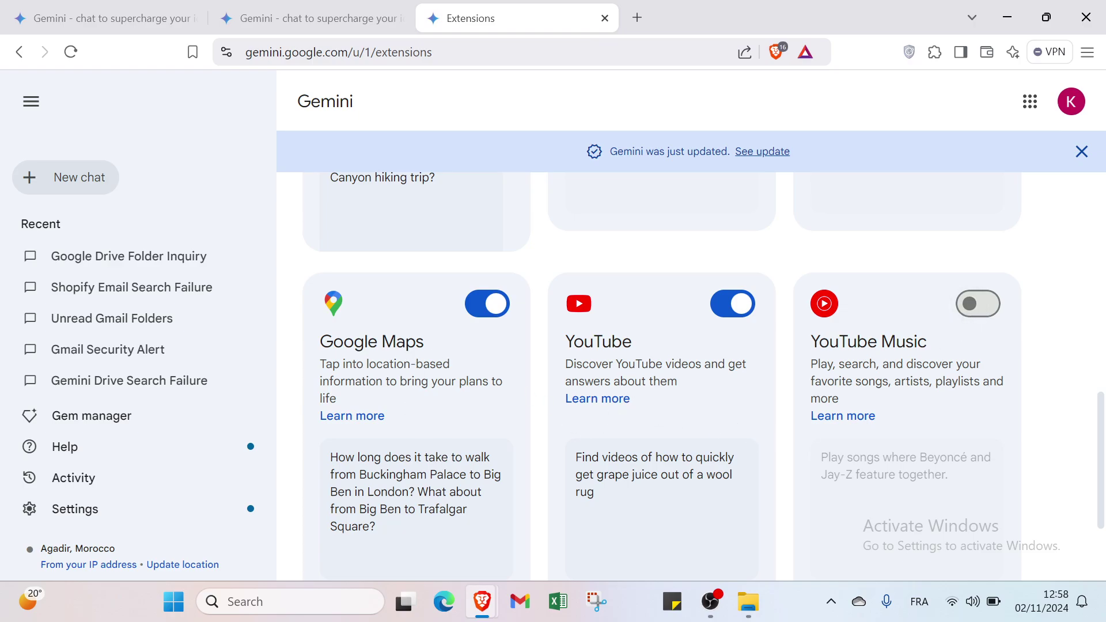
{"action": "scroll", "coordinate": [403, 369], "scroll_direction": "up", "scroll_amount": 7}
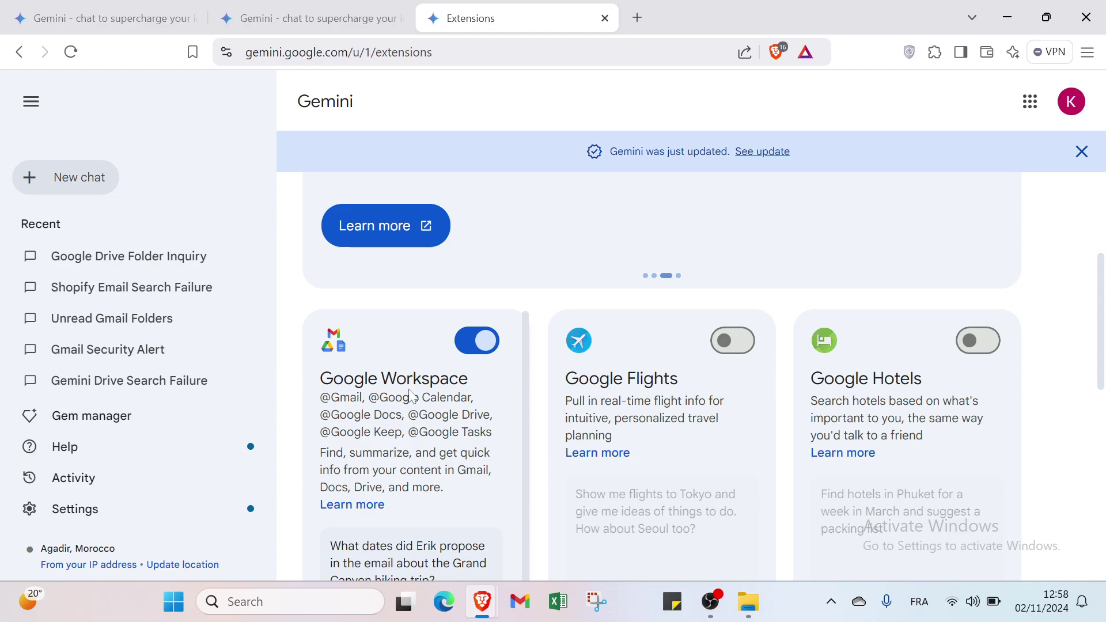
{"action": "scroll", "coordinate": [444, 412], "scroll_direction": "down", "scroll_amount": 3}
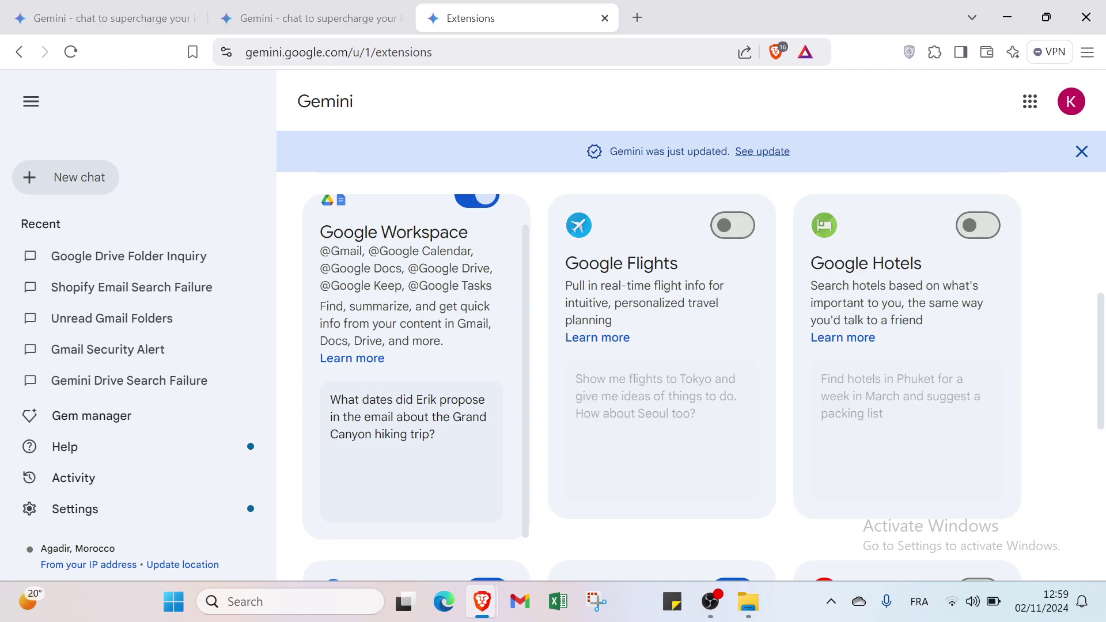
{"action": "scroll", "coordinate": [384, 418], "scroll_direction": "down", "scroll_amount": 5}
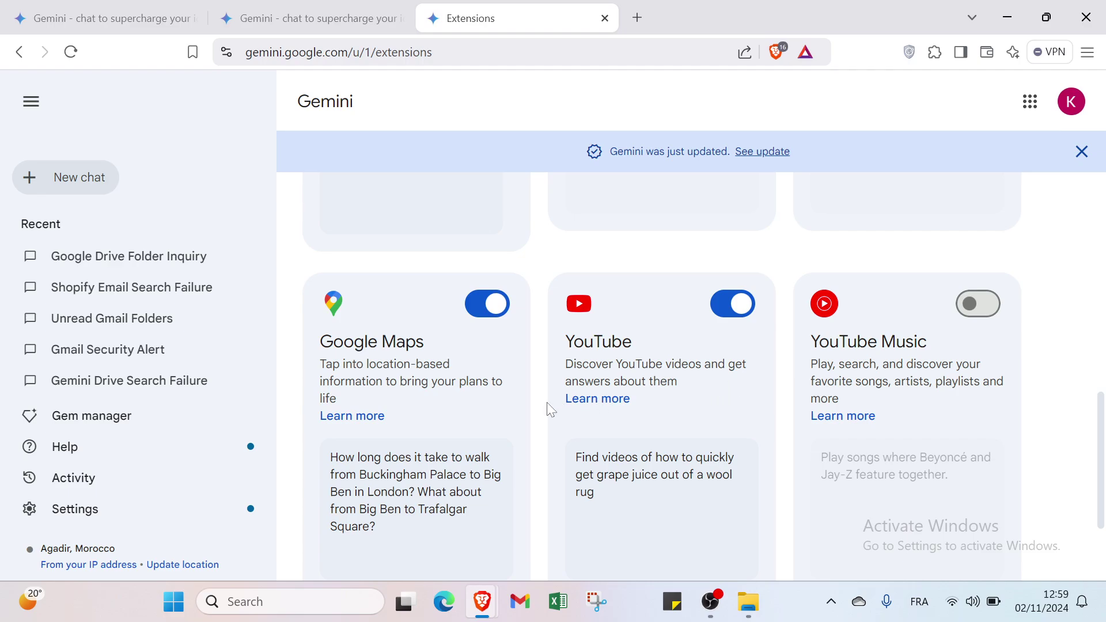
{"action": "scroll", "coordinate": [576, 412], "scroll_direction": "up", "scroll_amount": 7}
{"action": "scroll", "coordinate": [506, 410], "scroll_direction": "up", "scroll_amount": 4}
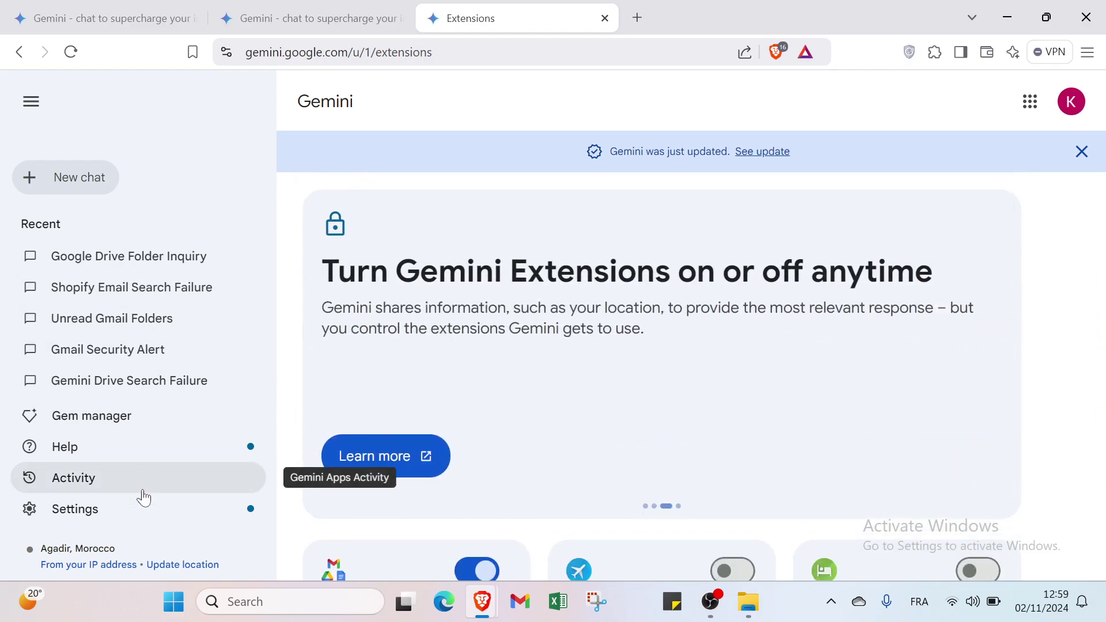
{"action": "left_click", "coordinate": [72, 176]}
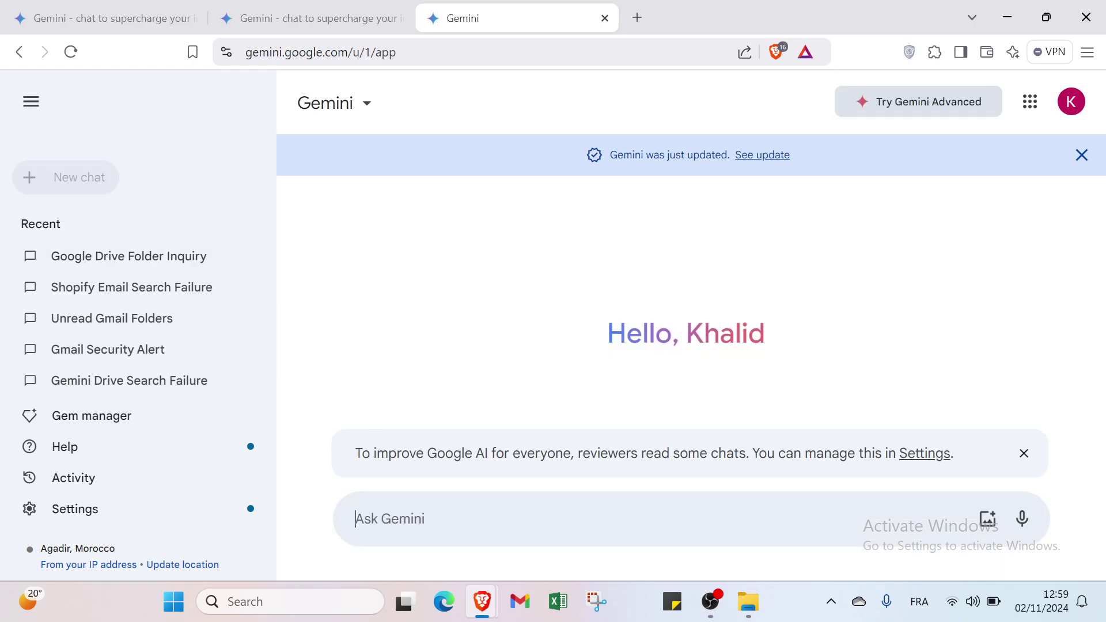
{"action": "type", "text": "@"}
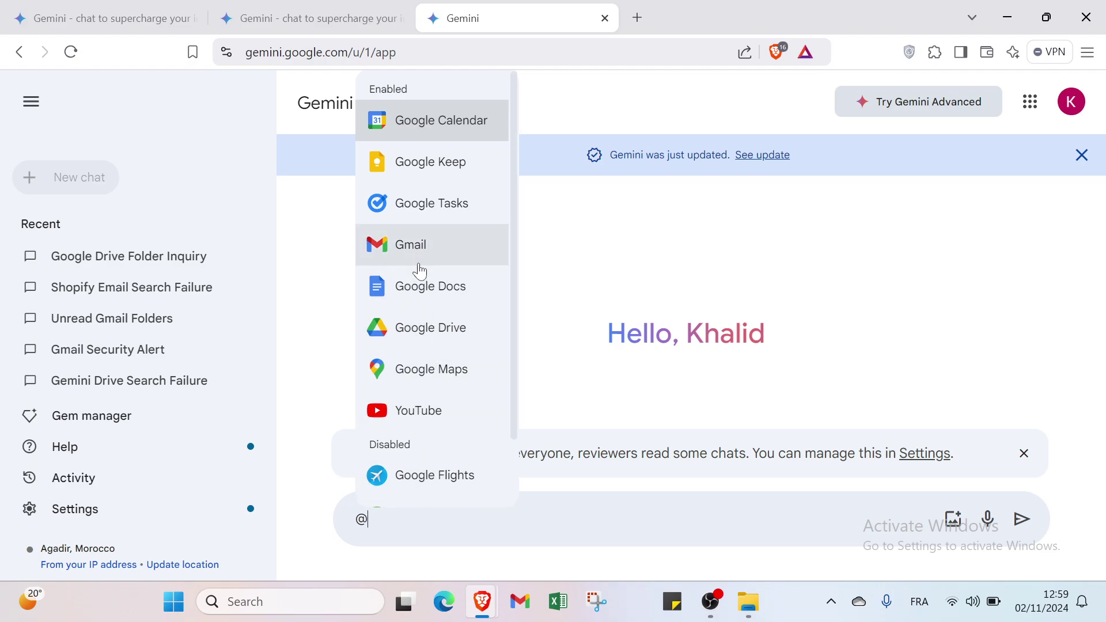
{"action": "left_click", "coordinate": [407, 244]}
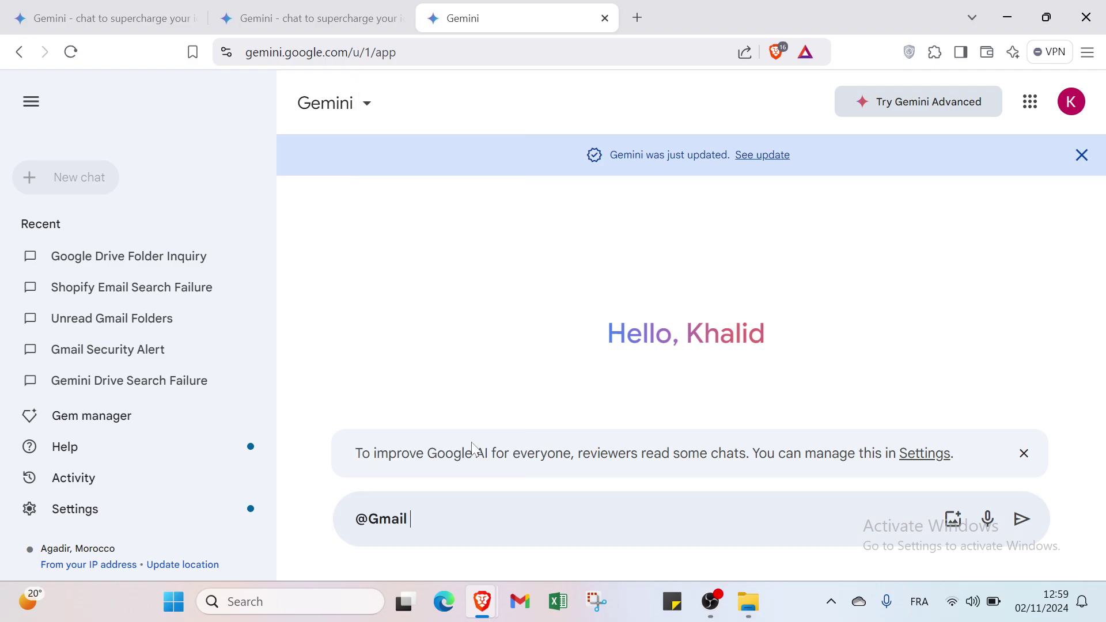
{"action": "type", "text": "emilm"}
{"action": "key", "text": "BackSpace"}
{"action": "key", "text": "BackSpace"}
{"action": "type", "text": "unread emai"}
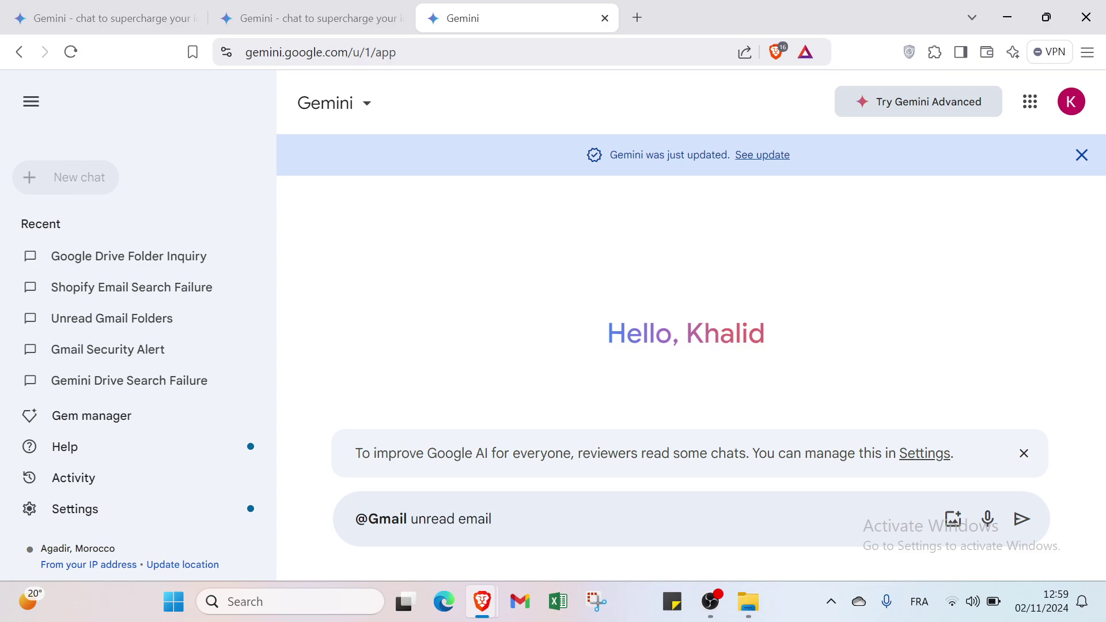
{"action": "left_click", "coordinate": [1022, 520]}
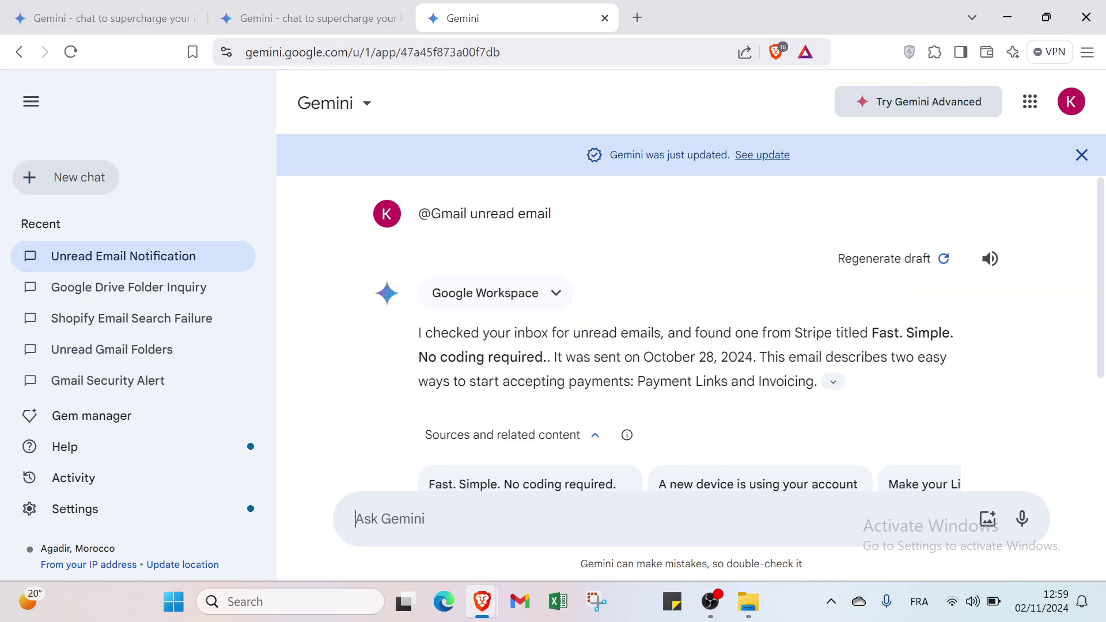
Step: Examine Gemini's reply about unread emails and its sources and related content
{"action": "scroll", "coordinate": [615, 355], "scroll_direction": "down", "scroll_amount": 3}
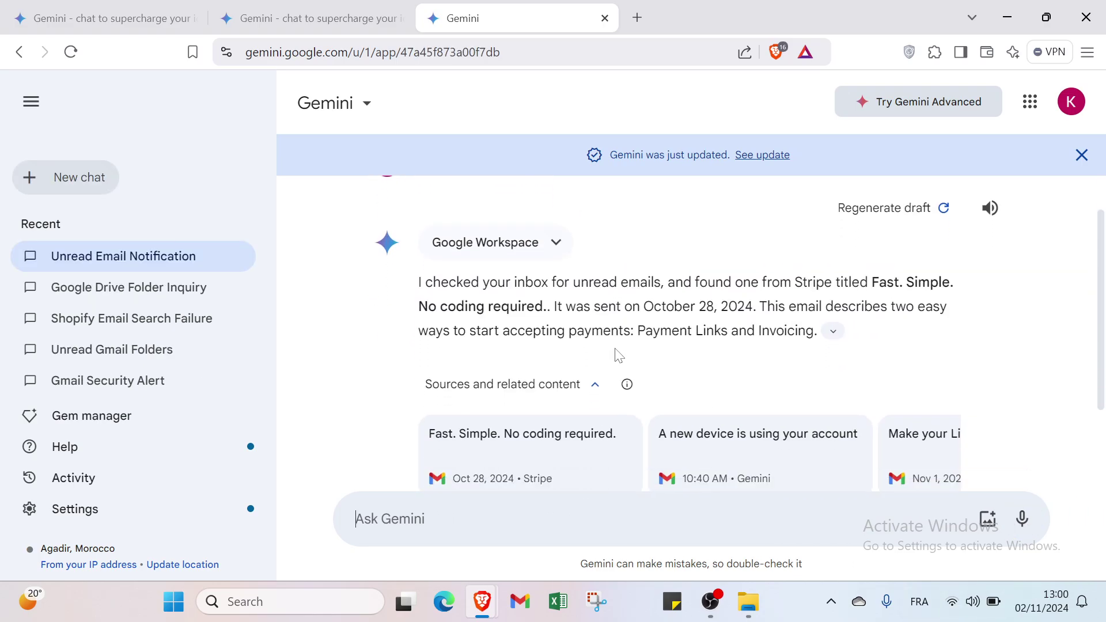
{"action": "scroll", "coordinate": [615, 355], "scroll_direction": "up", "scroll_amount": 3}
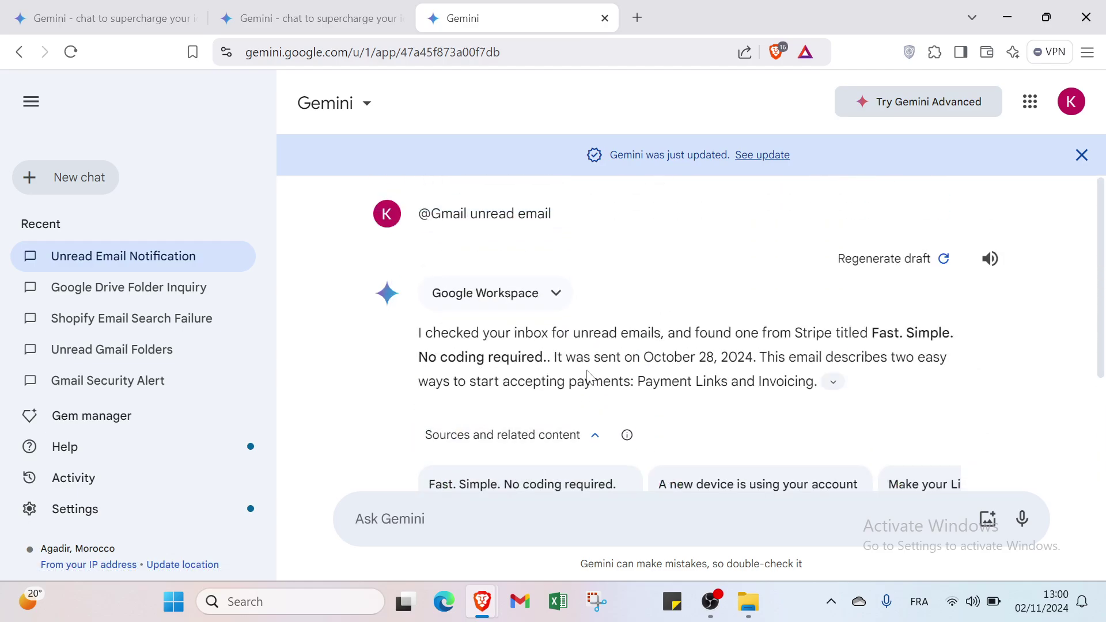
{"action": "scroll", "coordinate": [594, 435], "scroll_direction": "down", "scroll_amount": 3}
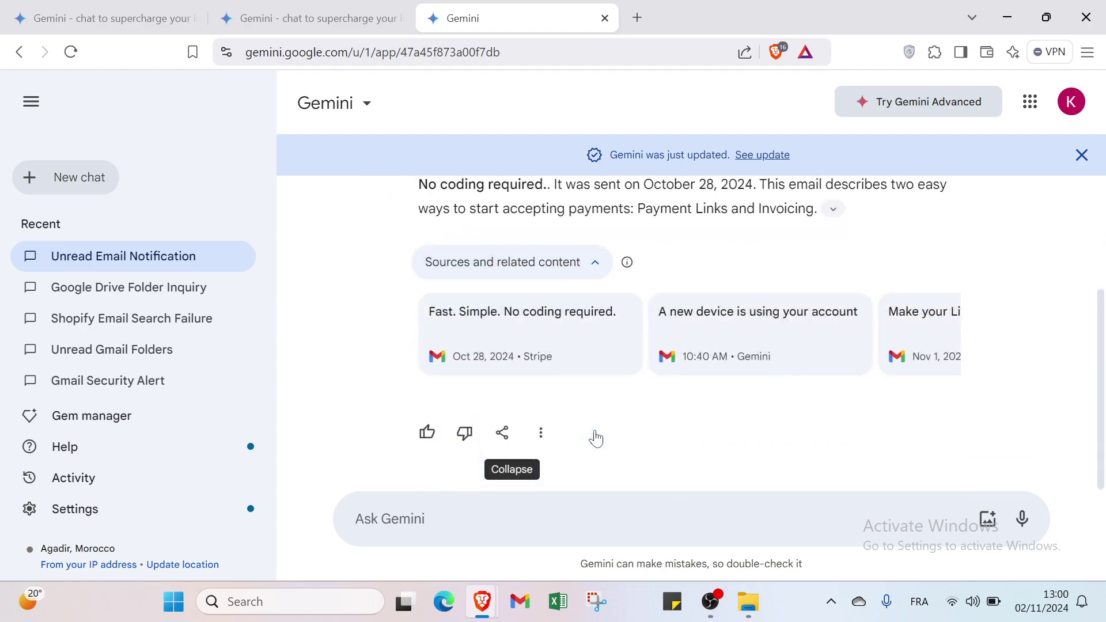
{"action": "scroll", "coordinate": [598, 438], "scroll_direction": "up", "scroll_amount": 1}
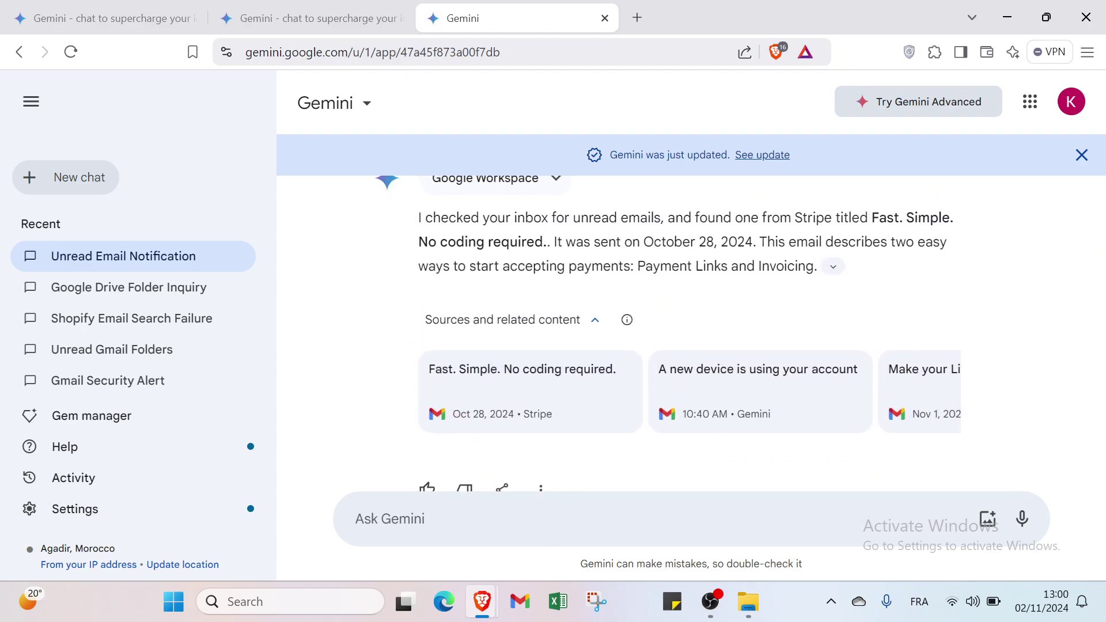
{"action": "type", "text": "@"}
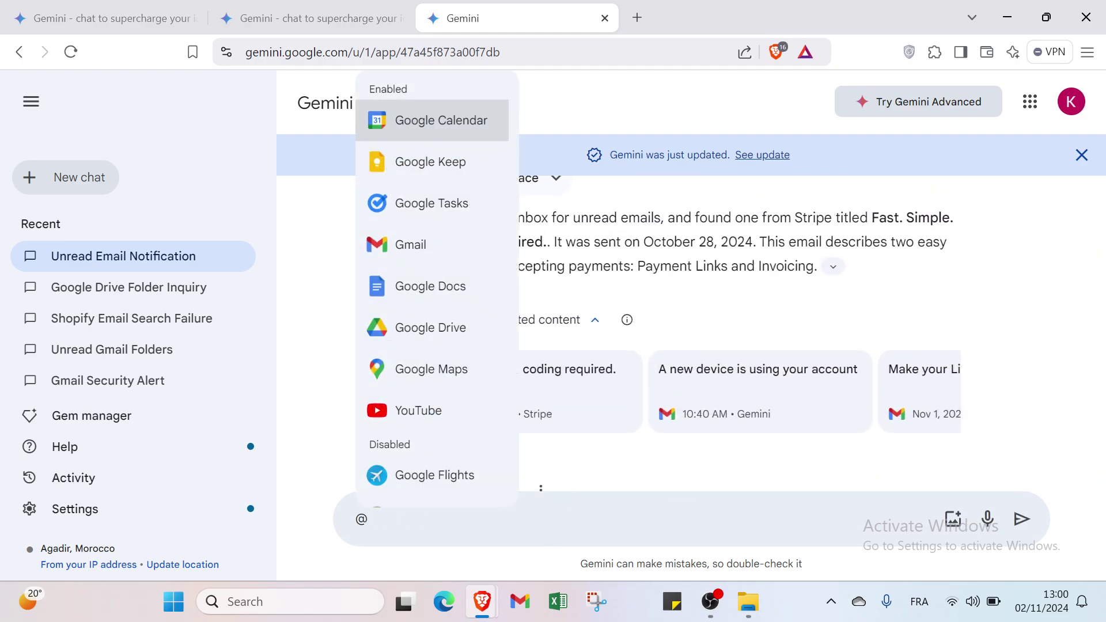
{"action": "left_click", "coordinate": [460, 255]}
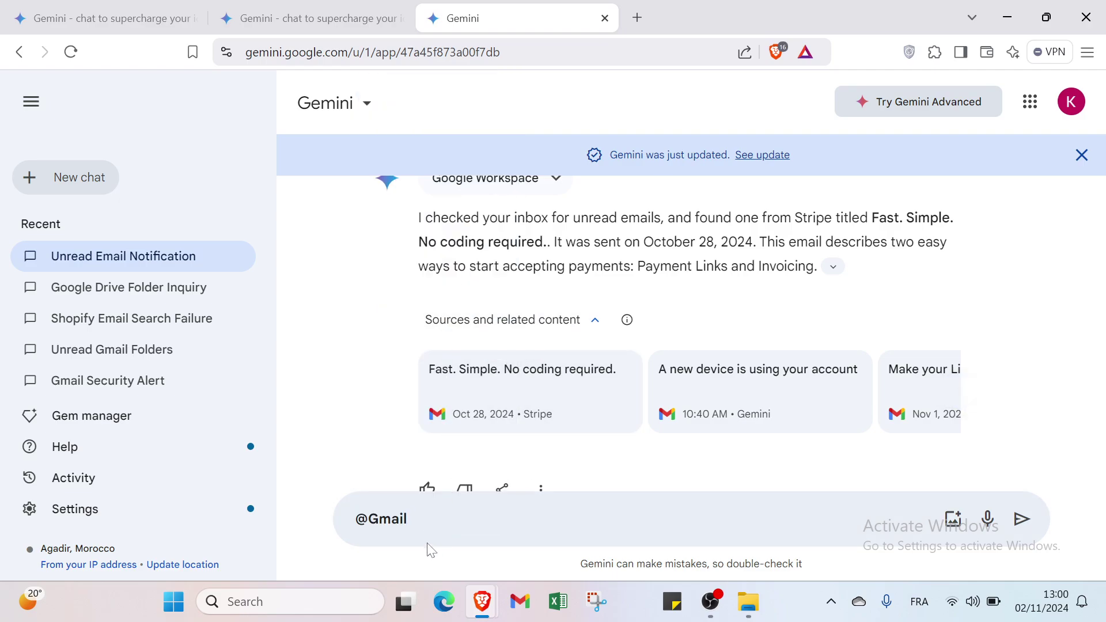
{"action": "type", "text": "emails that i have in the box"}
{"action": "key", "text": "Return"}
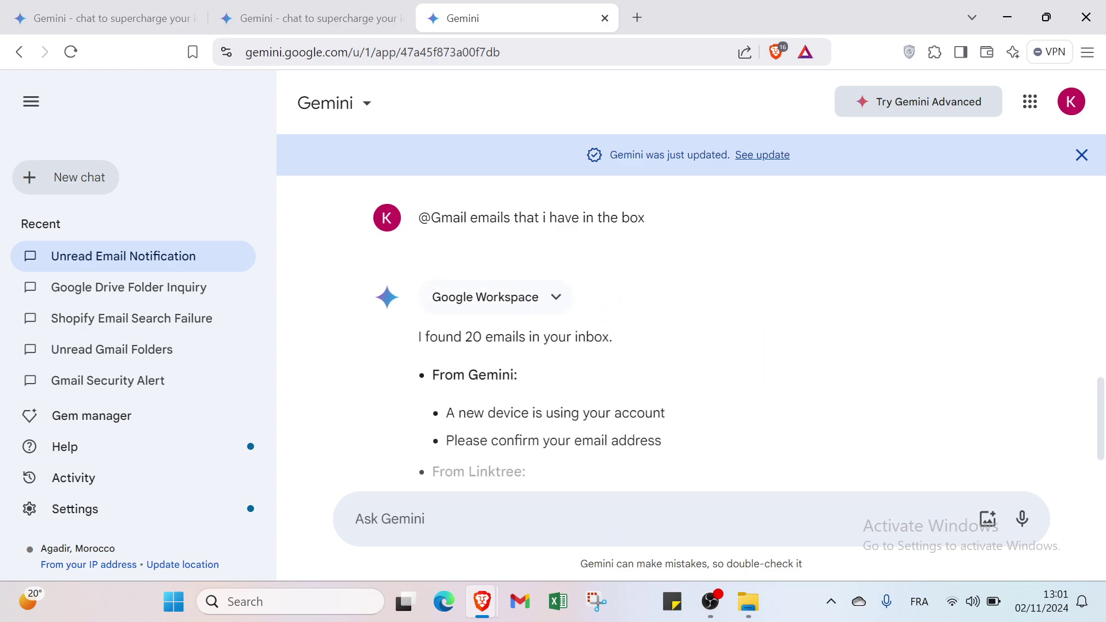
Step: Examine Gemini's list of inbox emails grouped by sender, down to its sources and related content
{"action": "scroll", "coordinate": [544, 271], "scroll_direction": "down", "scroll_amount": 2}
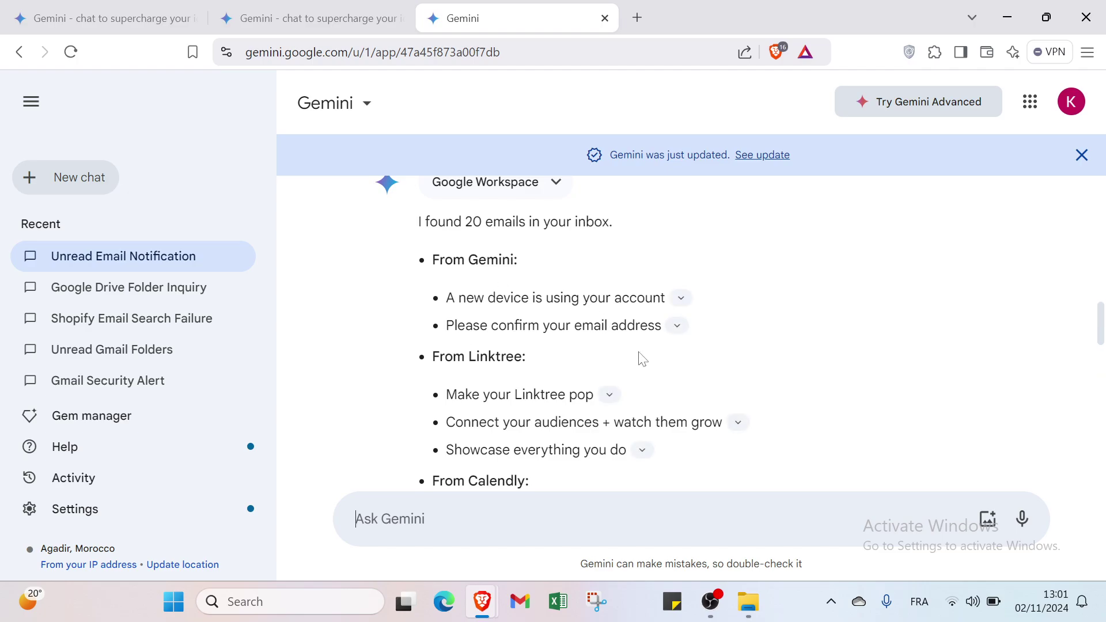
{"action": "scroll", "coordinate": [636, 355], "scroll_direction": "down", "scroll_amount": 2}
{"action": "scroll", "coordinate": [535, 265], "scroll_direction": "up", "scroll_amount": 2}
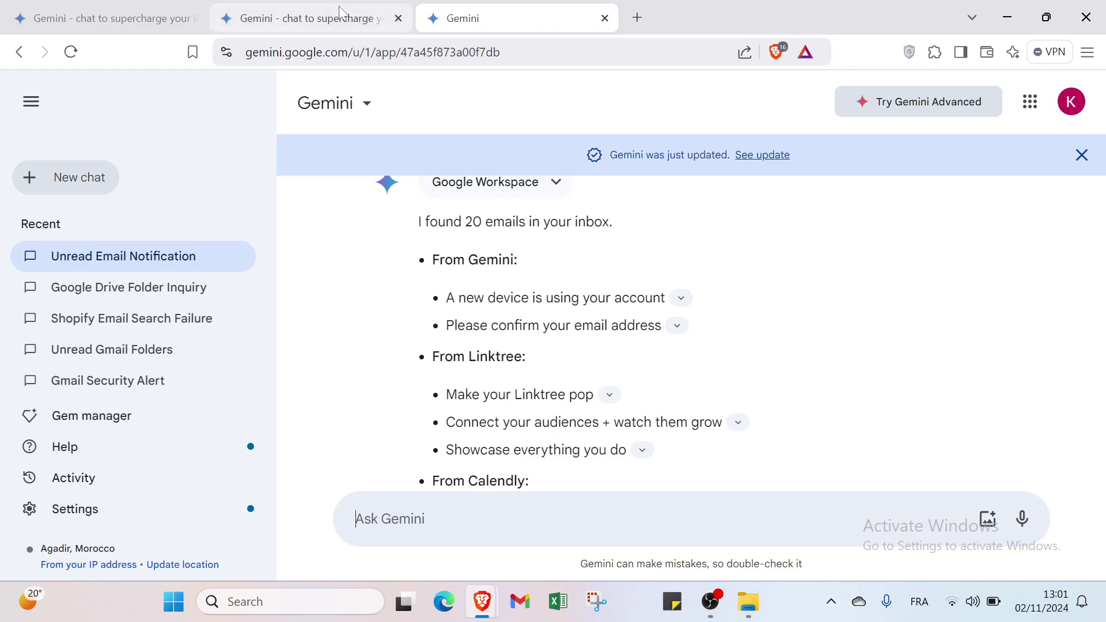
{"action": "scroll", "coordinate": [383, 324], "scroll_direction": "down", "scroll_amount": 1}
{"action": "scroll", "coordinate": [494, 268], "scroll_direction": "down", "scroll_amount": 2}
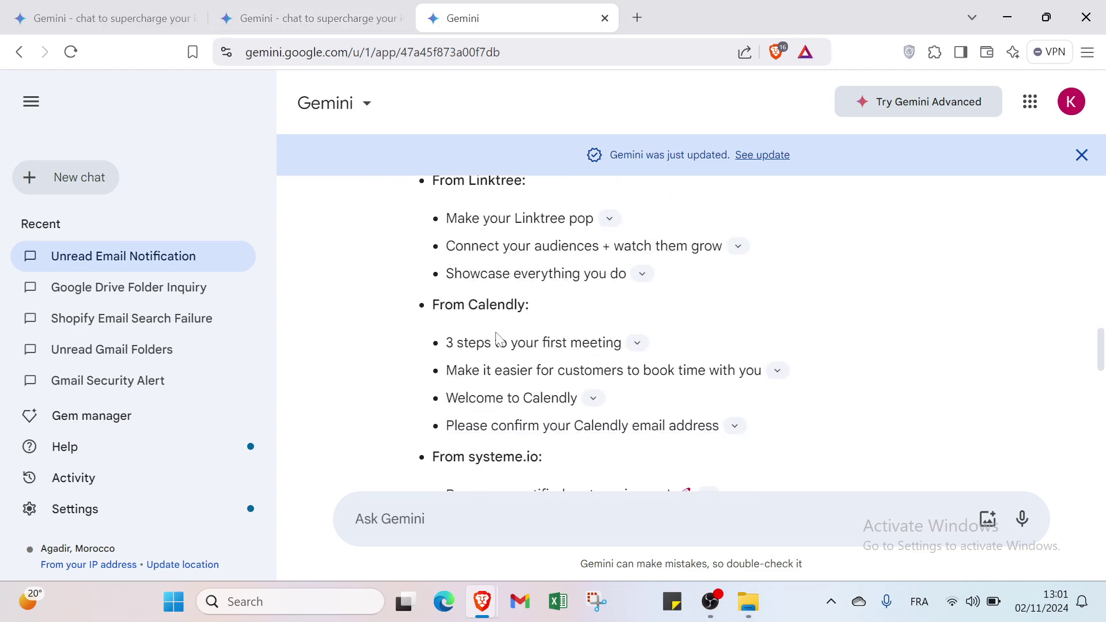
{"action": "scroll", "coordinate": [499, 340], "scroll_direction": "down", "scroll_amount": 5}
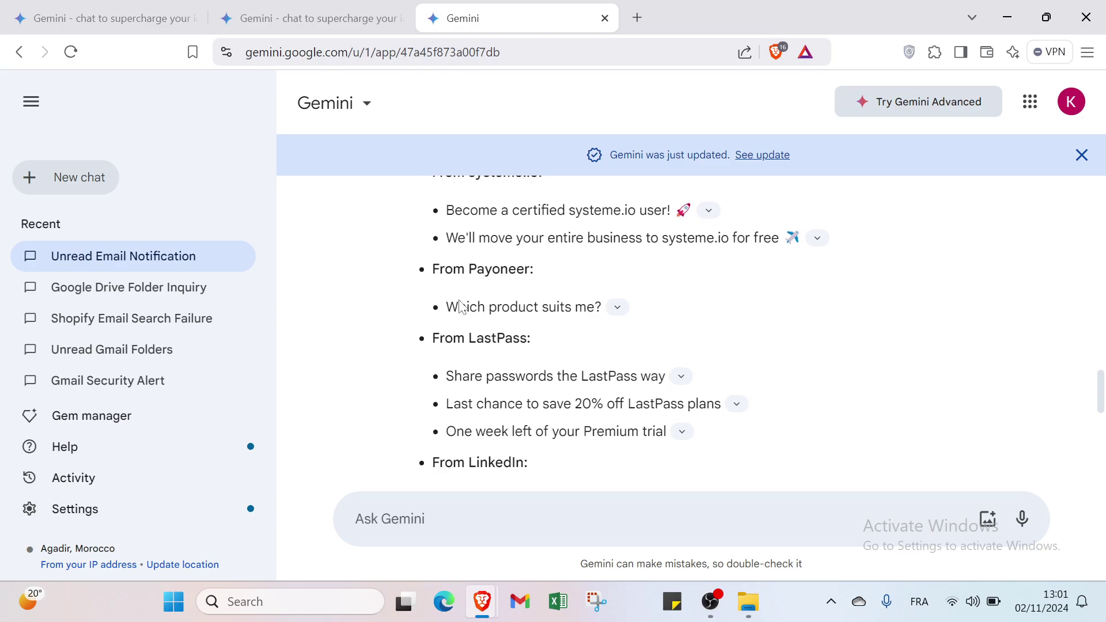
{"action": "scroll", "coordinate": [464, 308], "scroll_direction": "down", "scroll_amount": 3}
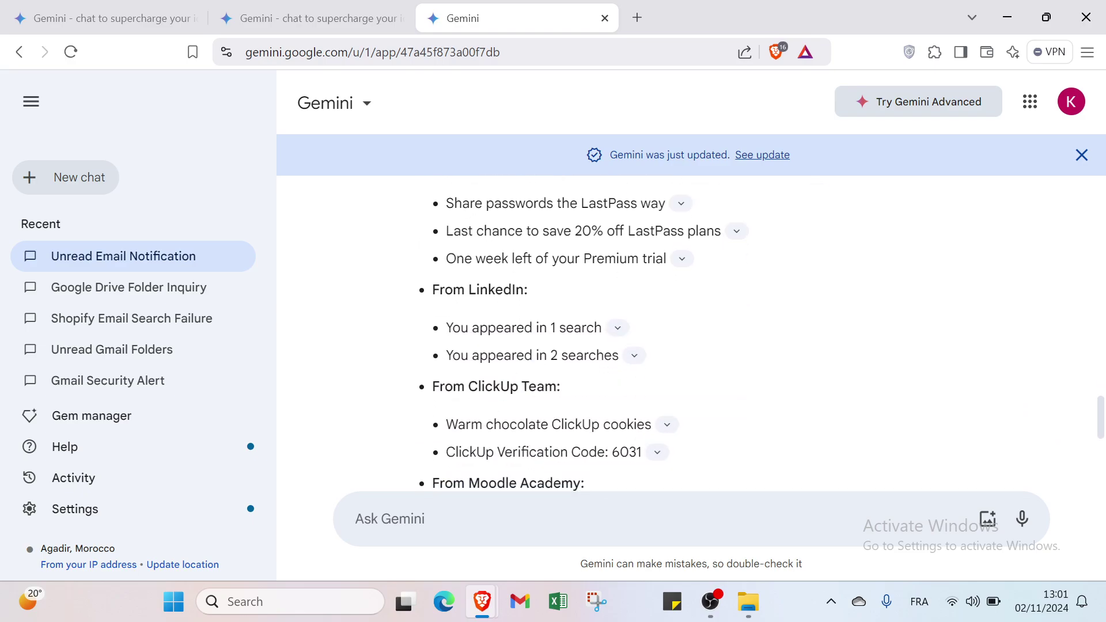
{"action": "scroll", "coordinate": [581, 333], "scroll_direction": "down", "scroll_amount": 3}
{"action": "scroll", "coordinate": [797, 410], "scroll_direction": "down", "scroll_amount": 2}
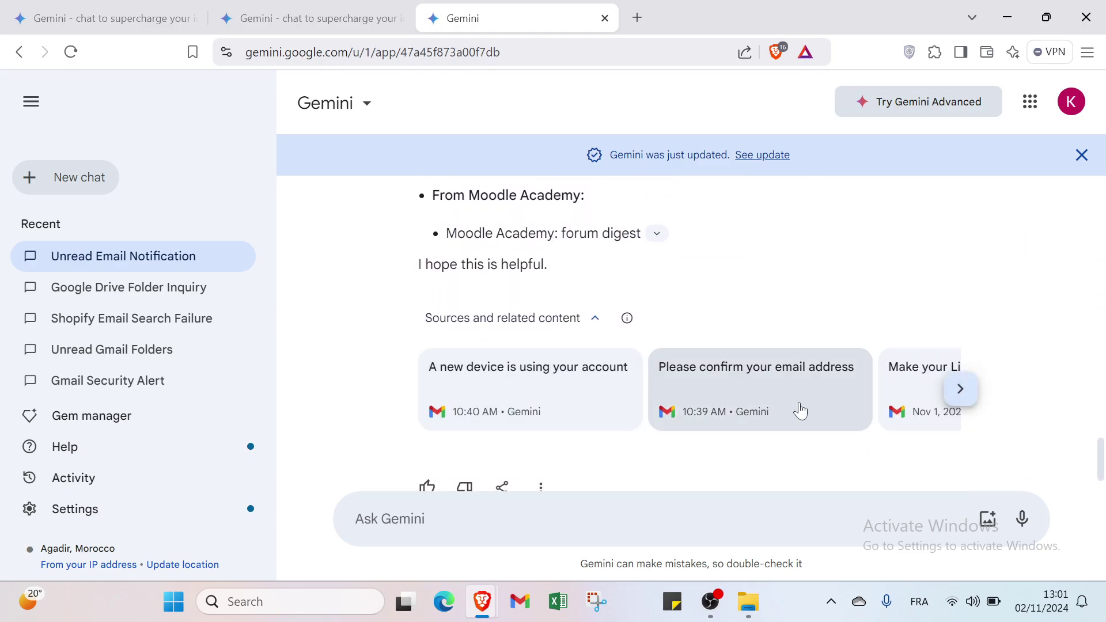
{"action": "scroll", "coordinate": [644, 447], "scroll_direction": "down", "scroll_amount": 1}
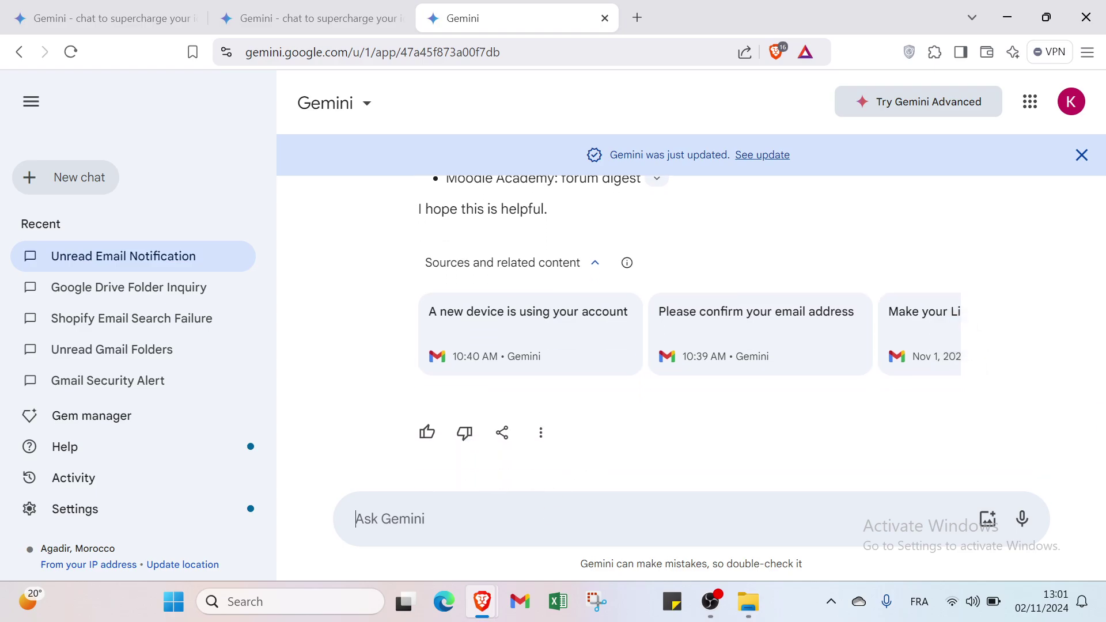
{"action": "type", "text": "@"}
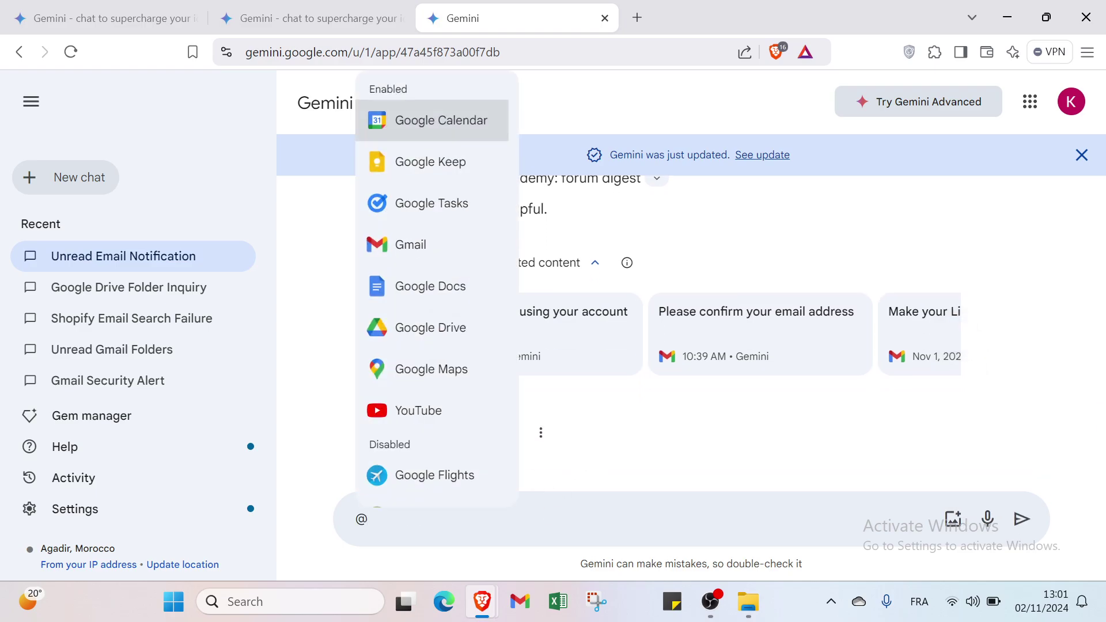
{"action": "left_click", "coordinate": [481, 423]}
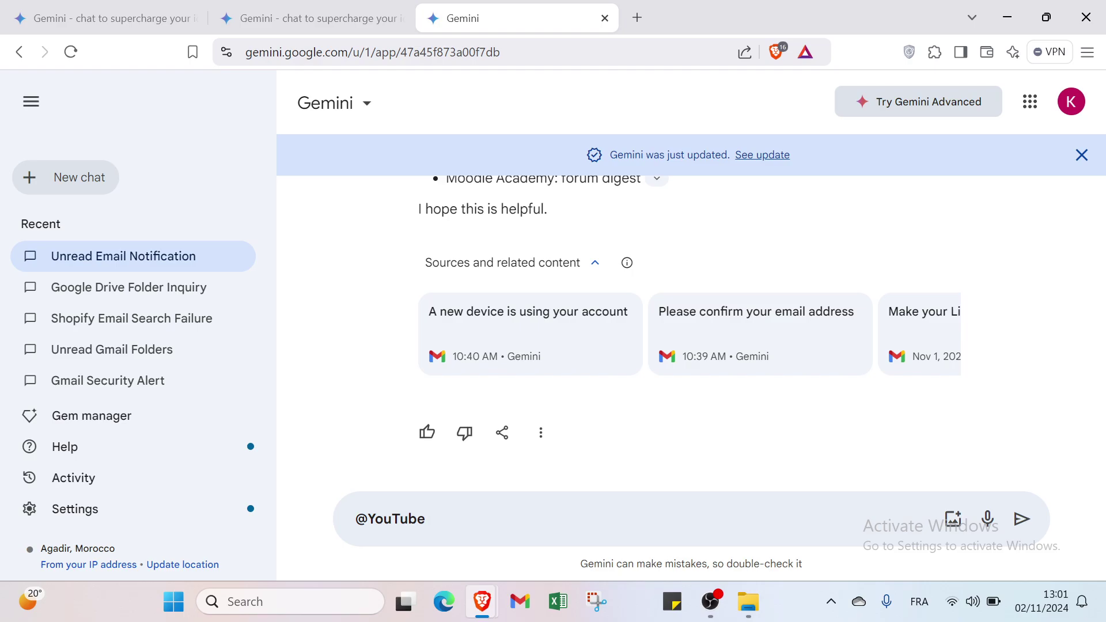
{"action": "type", "text": "the best videos tha"}
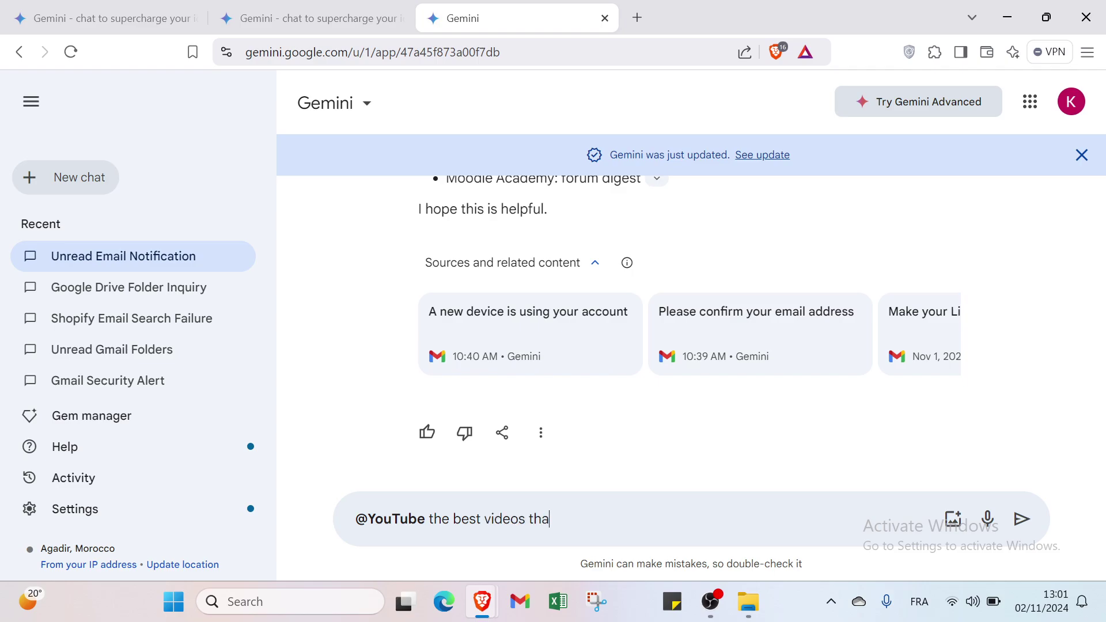
{"action": "type", "text": "t get more views "}
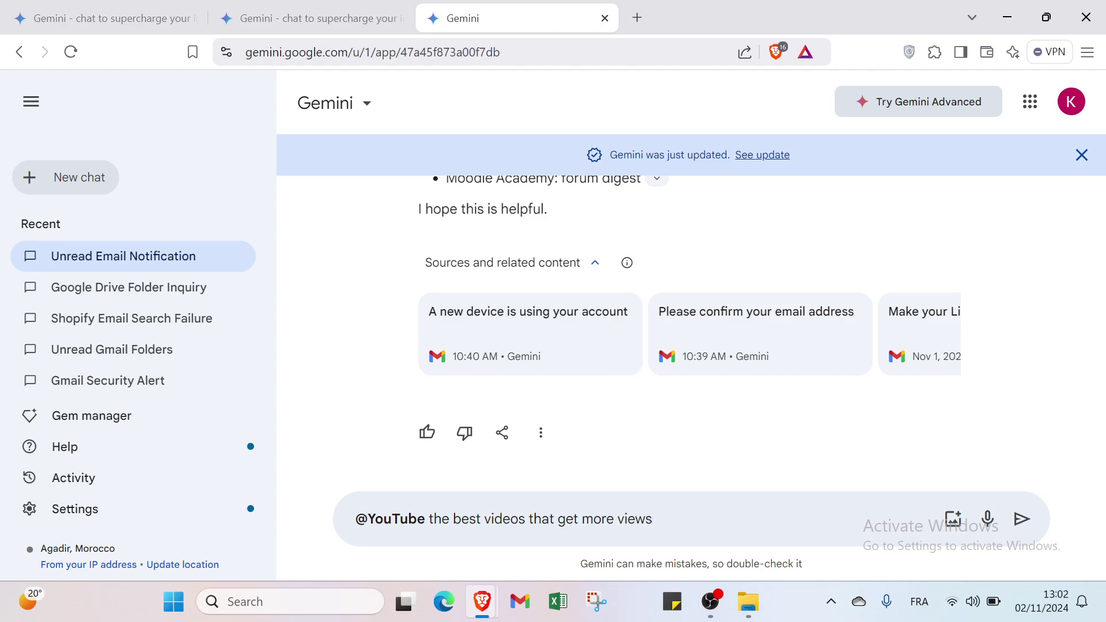
{"action": "type", "text": "last daz"}
{"action": "key", "text": "BackSpace"}
{"action": "type", "text": "ys"}
{"action": "key", "text": "Return"}
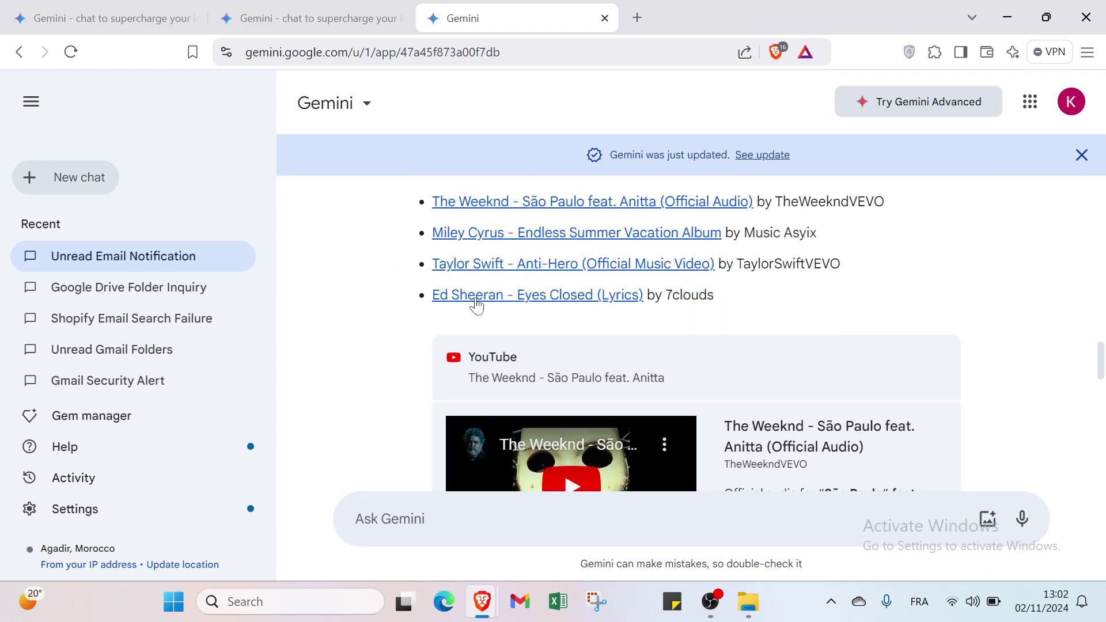
{"action": "scroll", "coordinate": [484, 311], "scroll_direction": "up", "scroll_amount": 2}
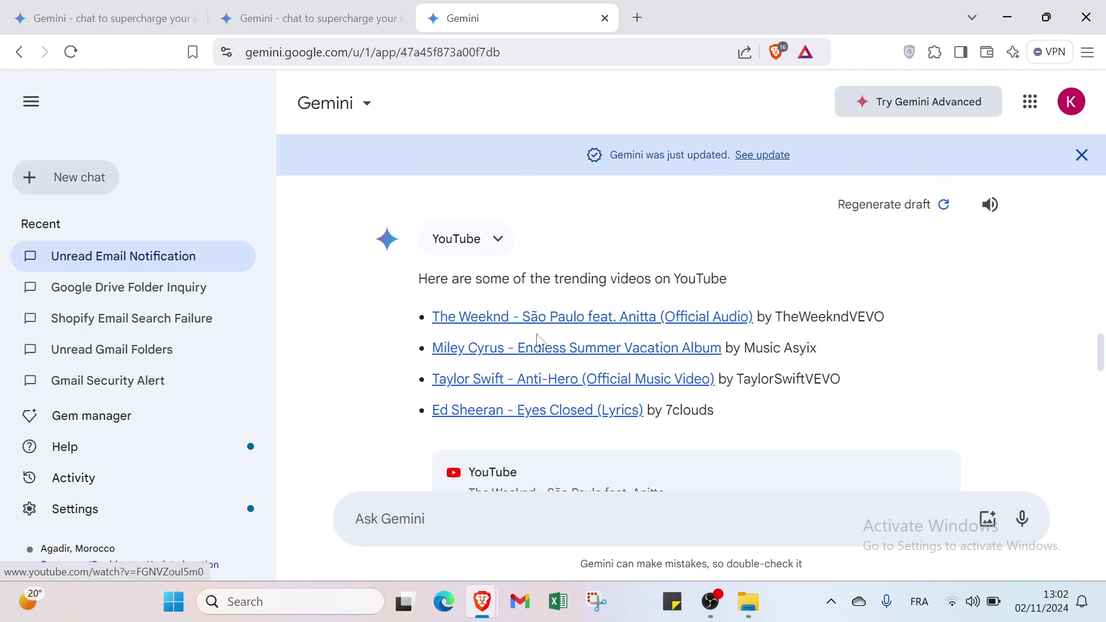
{"action": "scroll", "coordinate": [539, 341], "scroll_direction": "up", "scroll_amount": 3}
{"action": "scroll", "coordinate": [547, 414], "scroll_direction": "down", "scroll_amount": 10}
{"action": "scroll", "coordinate": [550, 454], "scroll_direction": "down", "scroll_amount": 5}
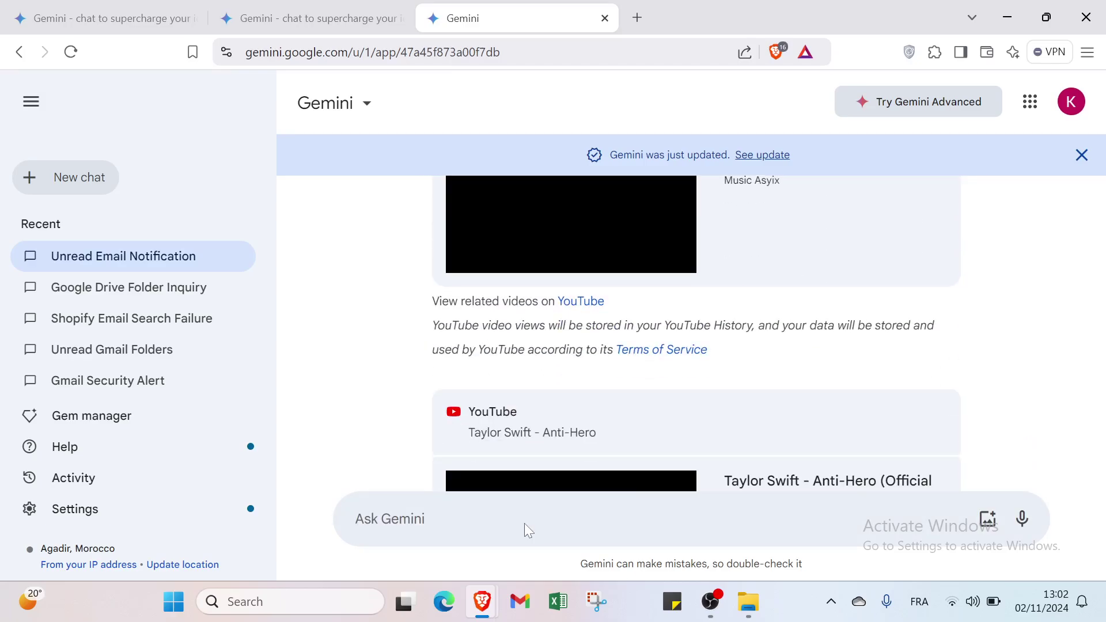
{"action": "type", "text": "@"}
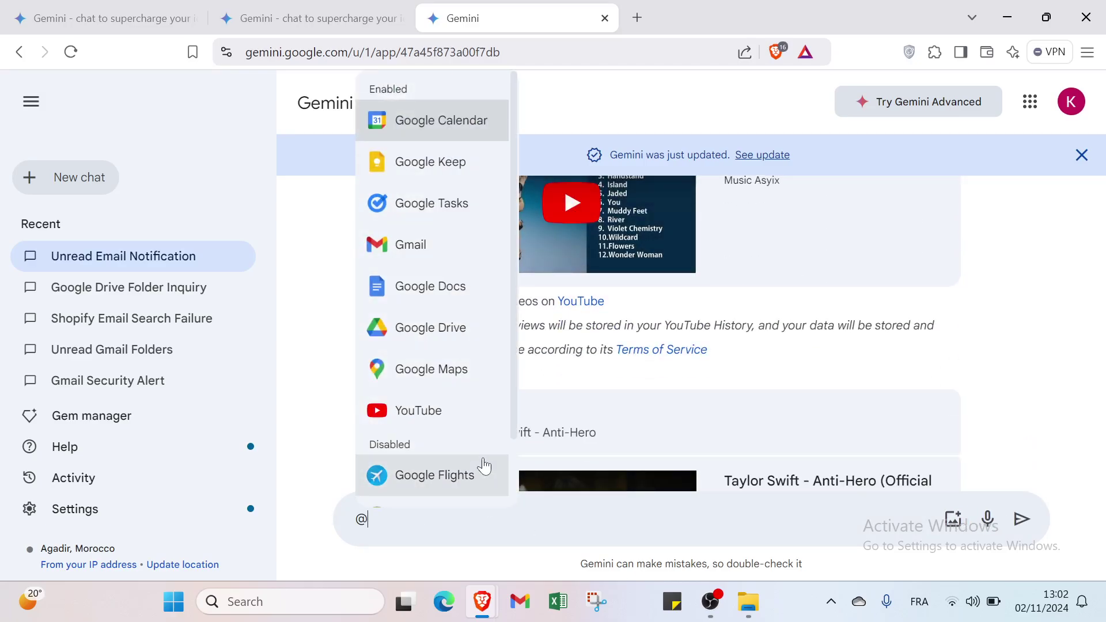
{"action": "left_click", "coordinate": [482, 370]}
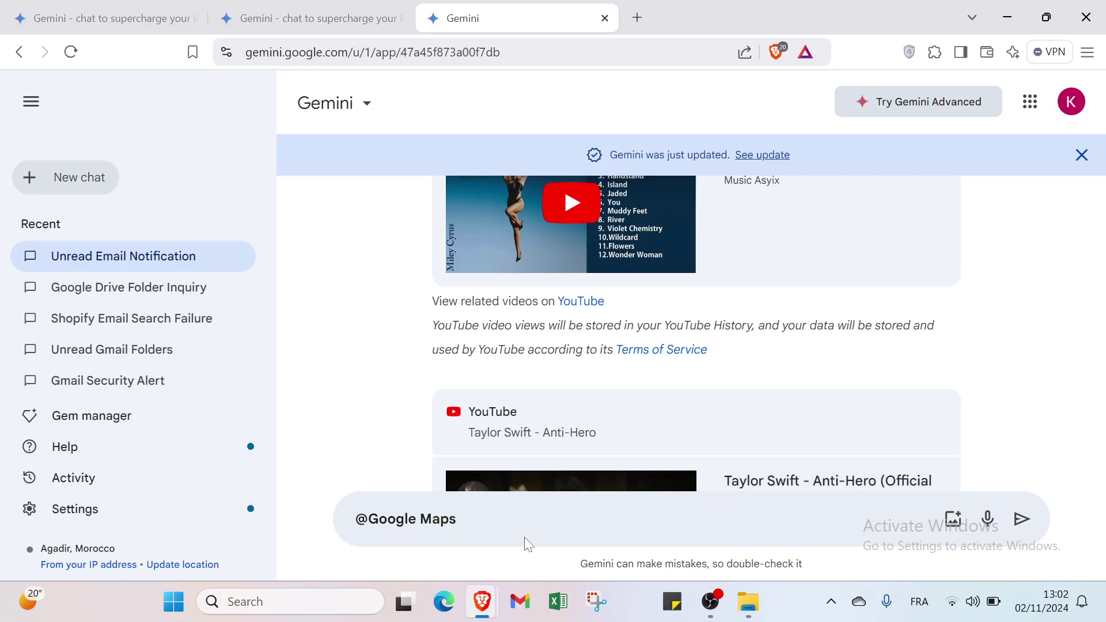
{"action": "type", "text": "loca"}
{"action": "type", "text": "tions"}
{"action": "type", "text": "of "}
{"action": "type", "text": "cafe"}
{"action": "key", "text": "BackSpace"}
{"action": "key", "text": "BackSpace"}
{"action": "key", "text": "BackSpace"}
{"action": "key", "text": "BackSpace"}
{"action": "type", "text": "s"}
{"action": "type", "text": "mackd"}
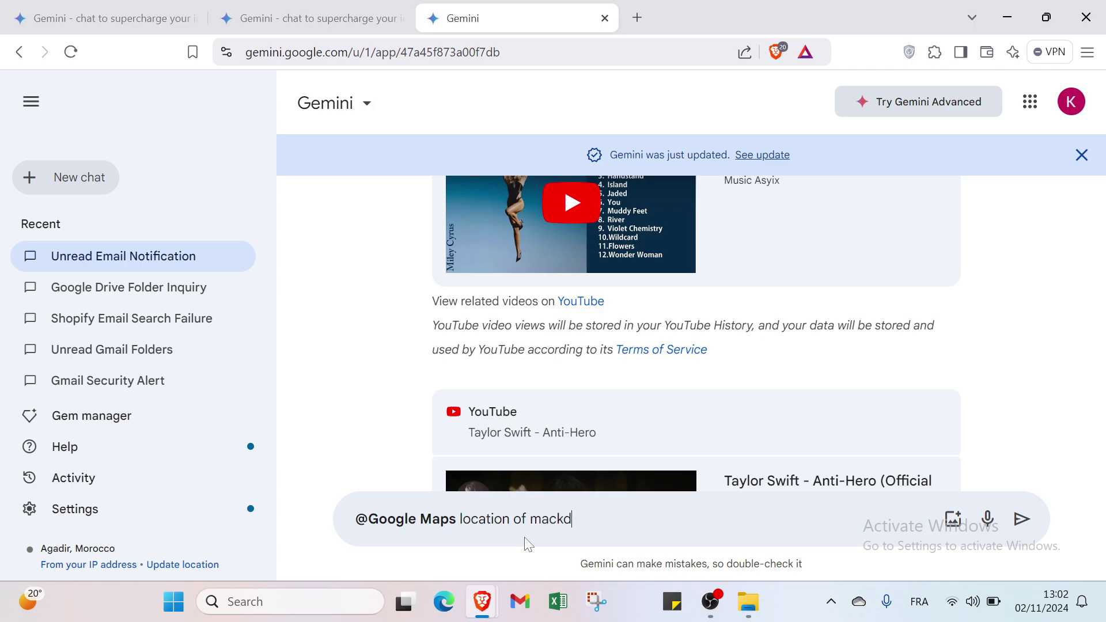
{"action": "type", "text": "onld new york"}
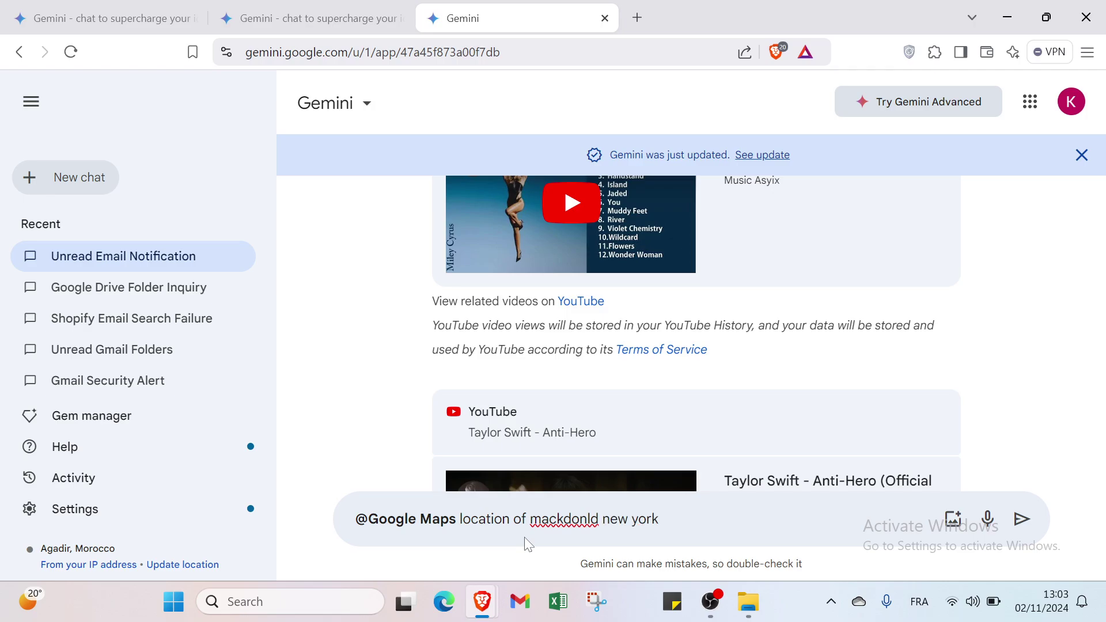
{"action": "key", "text": "Return"}
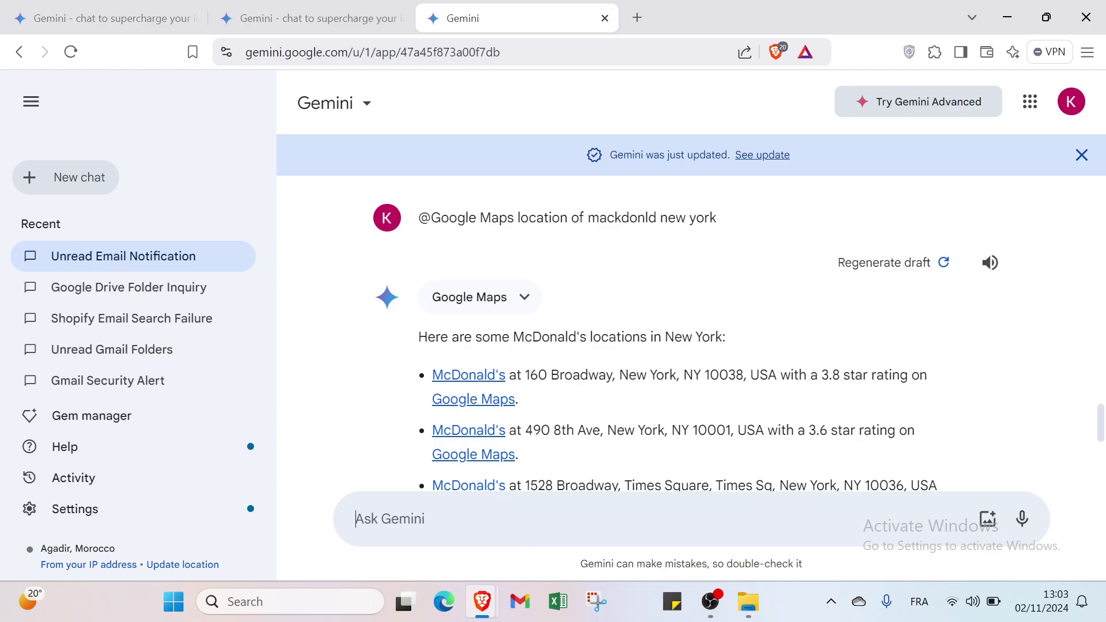
Step: Examine the McDonald's locations on the New York map embedded in the reply, at closer and wider ranges
{"action": "scroll", "coordinate": [548, 444], "scroll_direction": "down", "scroll_amount": 10}
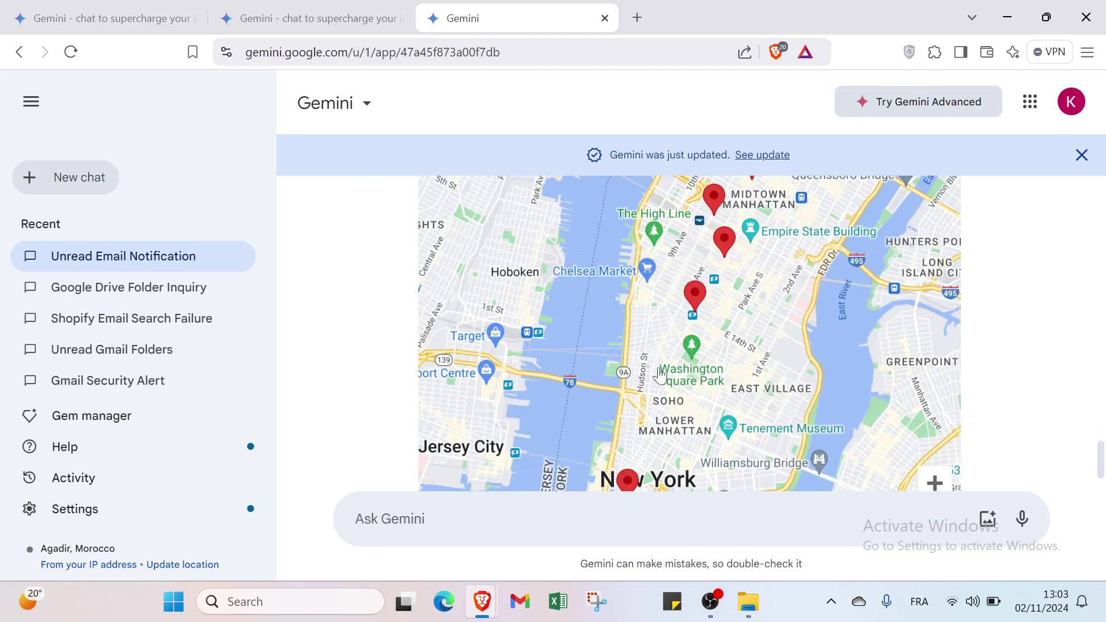
{"action": "scroll", "coordinate": [448, 436], "scroll_direction": "down", "scroll_amount": 2}
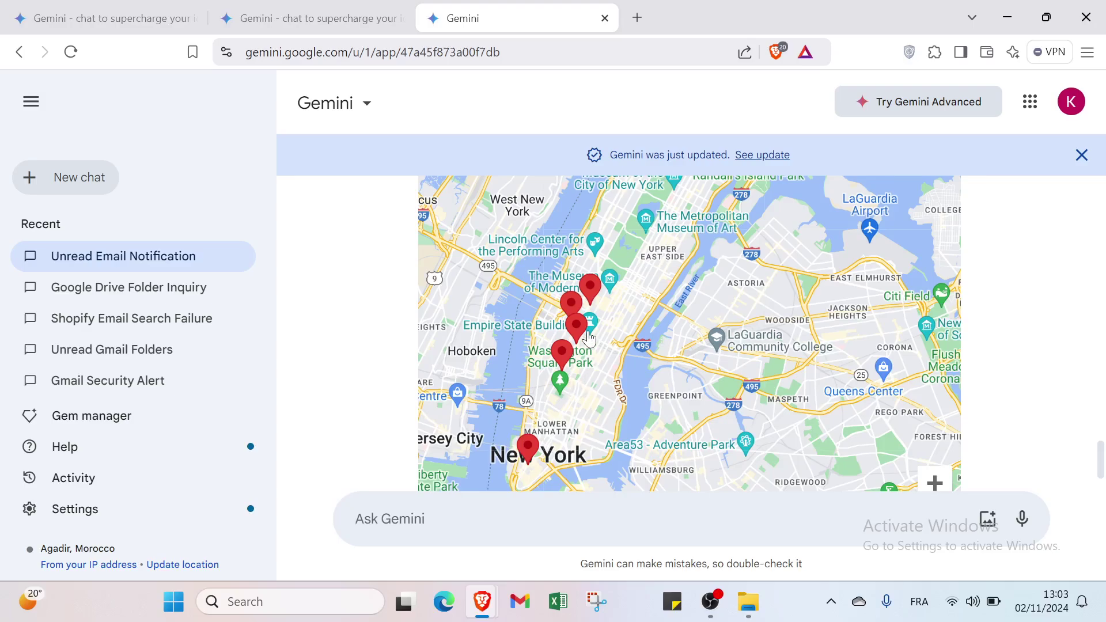
{"action": "mouse_move", "coordinate": [575, 365]}
{"action": "scroll", "coordinate": [575, 369], "scroll_direction": "up", "scroll_amount": 5}
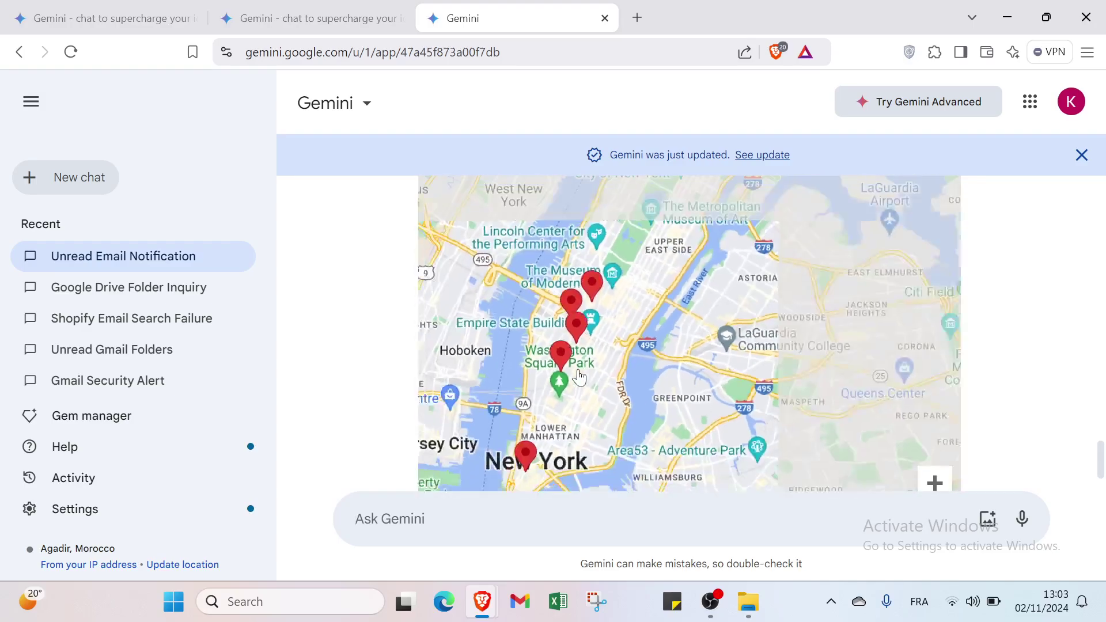
{"action": "scroll", "coordinate": [579, 378], "scroll_direction": "up", "scroll_amount": 8}
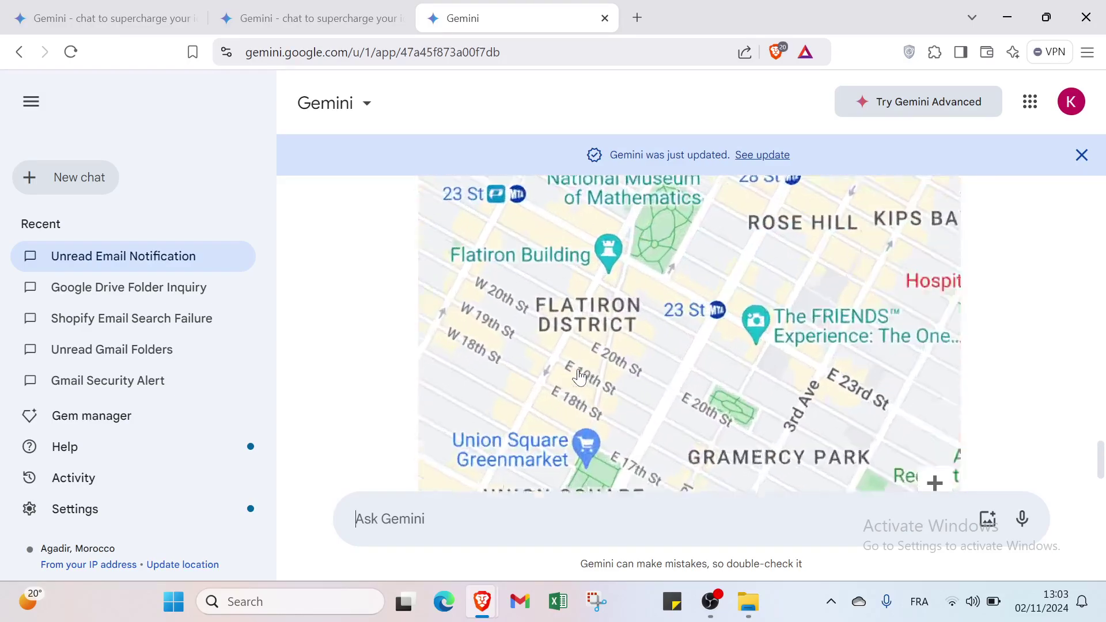
{"action": "scroll", "coordinate": [579, 377], "scroll_direction": "down", "scroll_amount": 10}
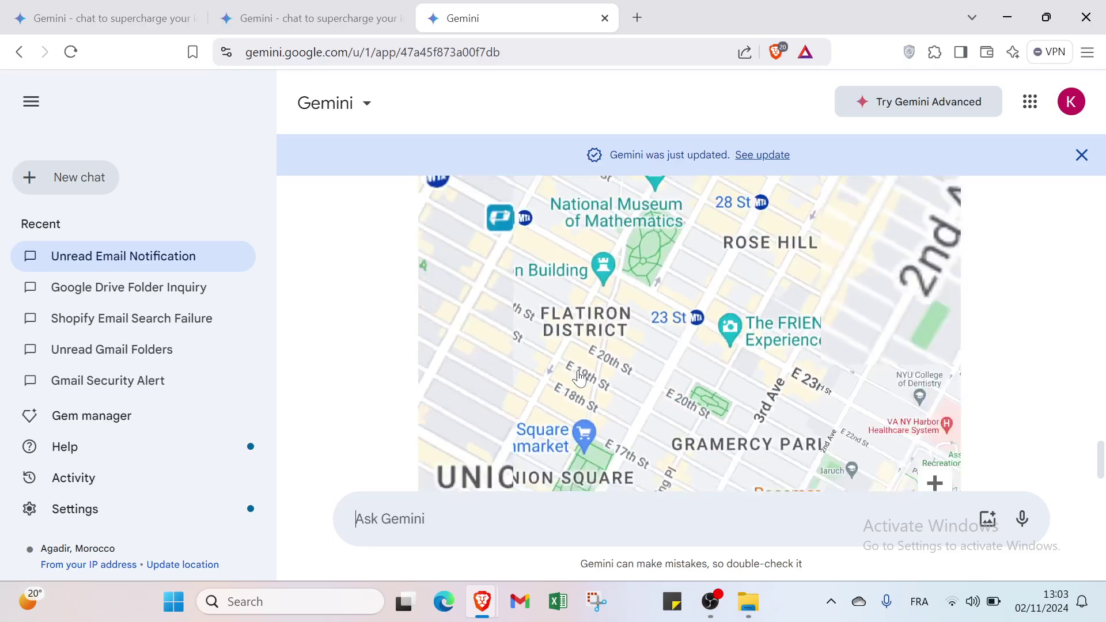
{"action": "scroll", "coordinate": [579, 392], "scroll_direction": "down", "scroll_amount": 5}
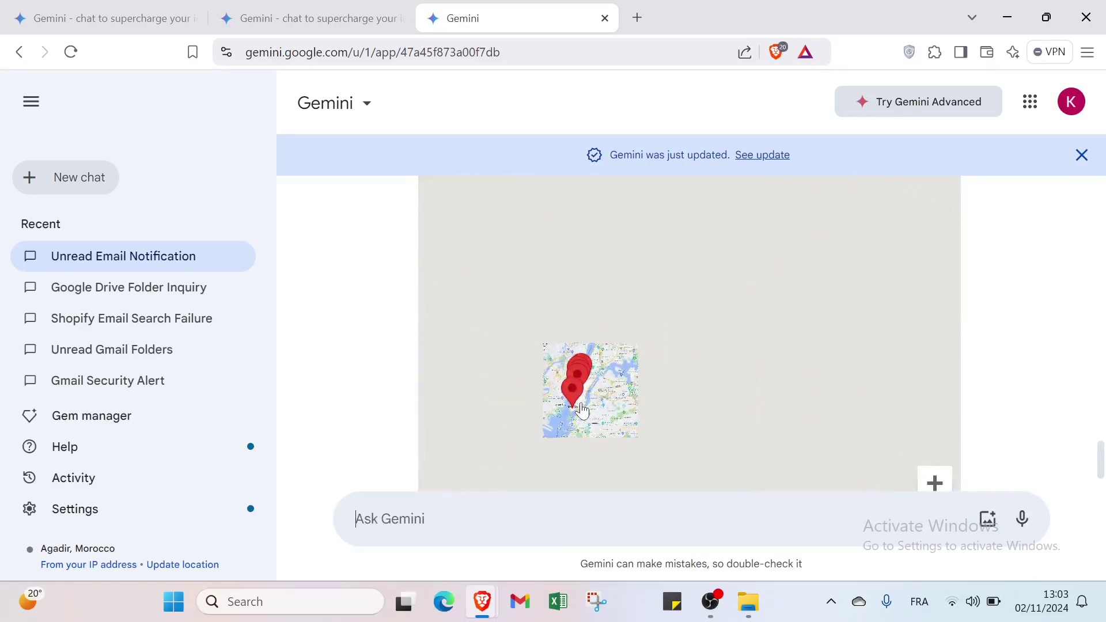
{"action": "scroll", "coordinate": [579, 391], "scroll_direction": "up", "scroll_amount": 4}
{"action": "left_click_drag", "start_coordinate": [846, 358], "coordinate": [711, 385]}
{"action": "scroll", "coordinate": [711, 385], "scroll_direction": "down", "scroll_amount": 1}
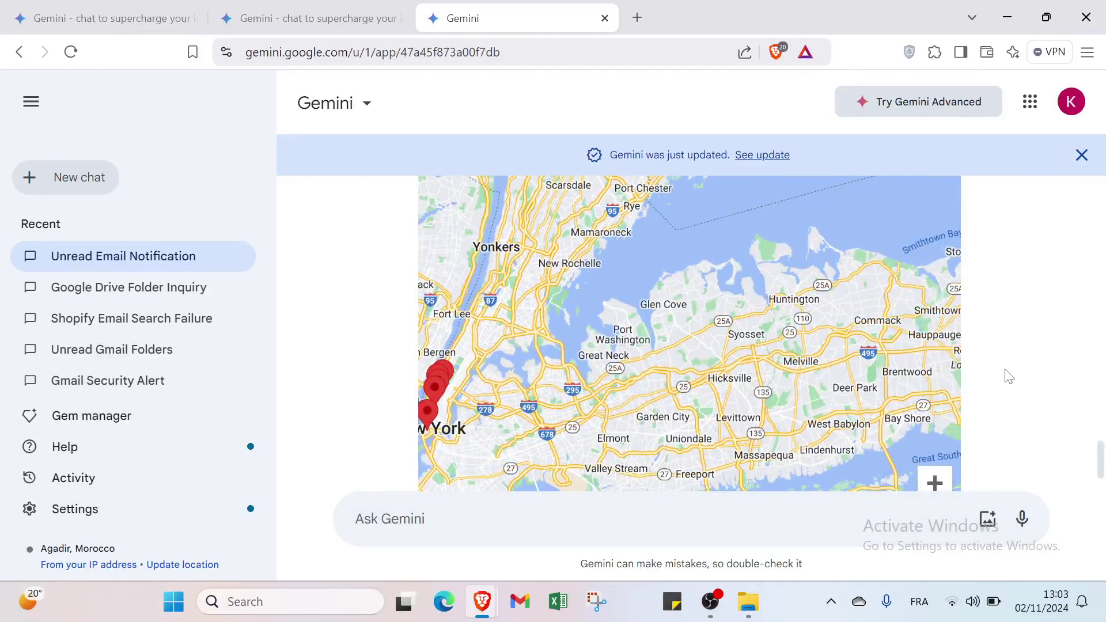
{"action": "scroll", "coordinate": [1012, 314], "scroll_direction": "up", "scroll_amount": 5}
{"action": "scroll", "coordinate": [711, 317], "scroll_direction": "down", "scroll_amount": 4}
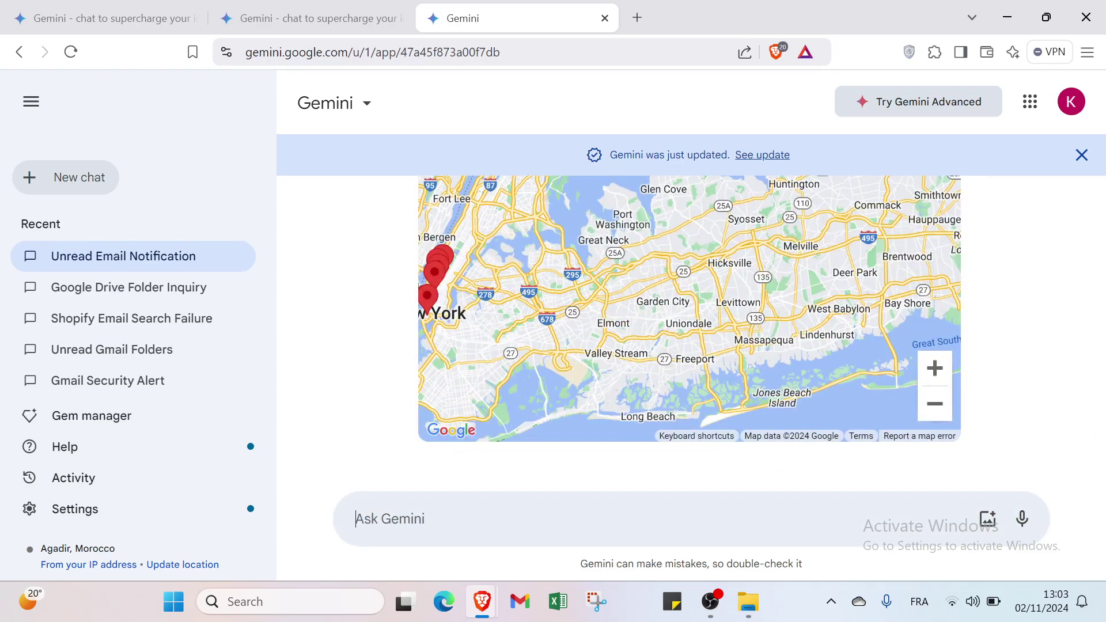
{"action": "type", "text": "@"}
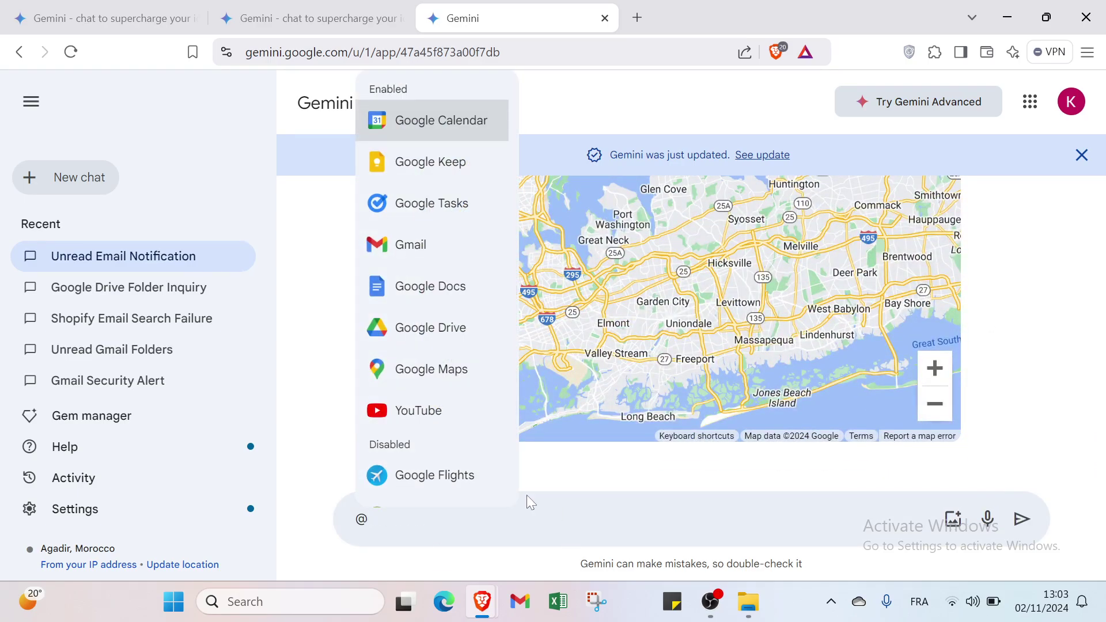
{"action": "left_click", "coordinate": [443, 329]}
{"action": "type", "text": "fol"}
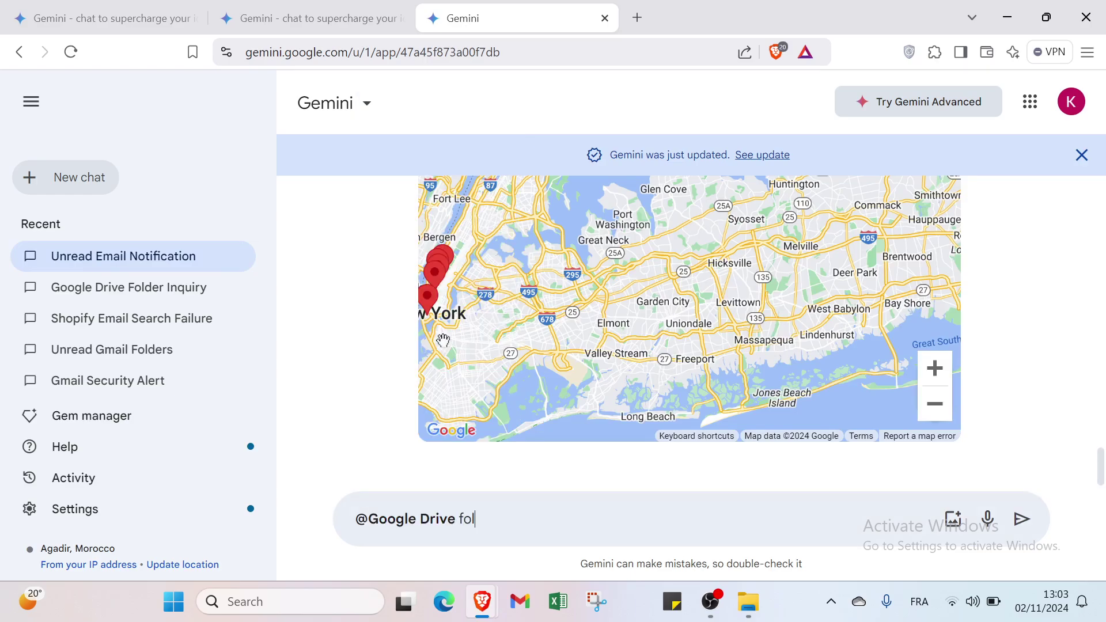
{"action": "type", "text": "der that o"}
{"action": "key", "text": "BackSpace"}
{"action": "type", "text": "i have"}
{"action": "key", "text": "Return"}
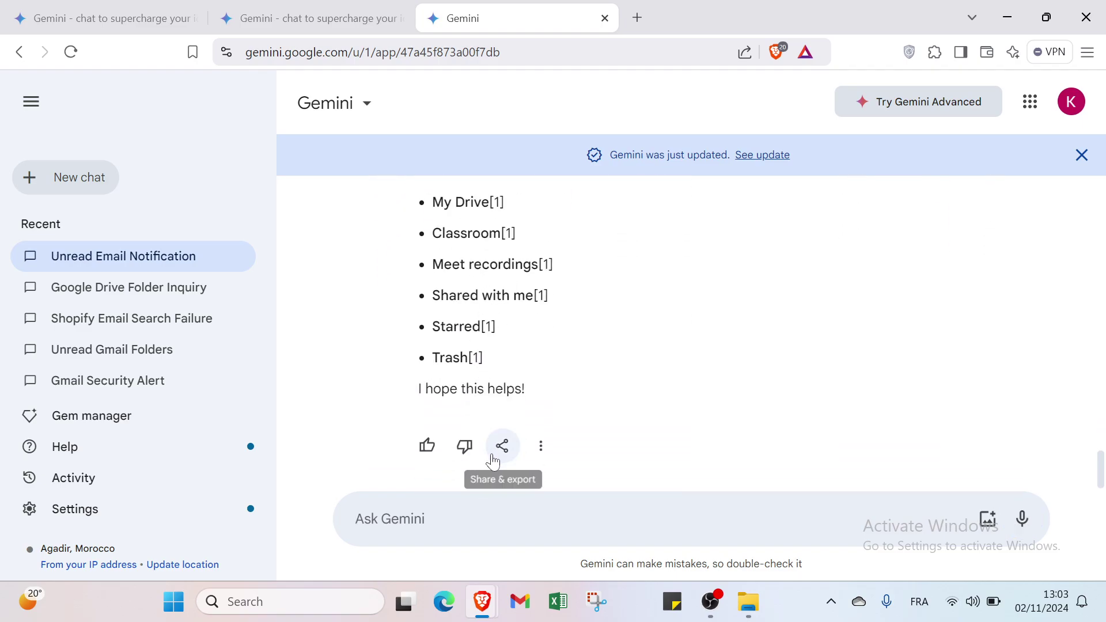
{"action": "scroll", "coordinate": [512, 470], "scroll_direction": "down", "scroll_amount": 1}
{"action": "scroll", "coordinate": [462, 395], "scroll_direction": "up", "scroll_amount": 6}
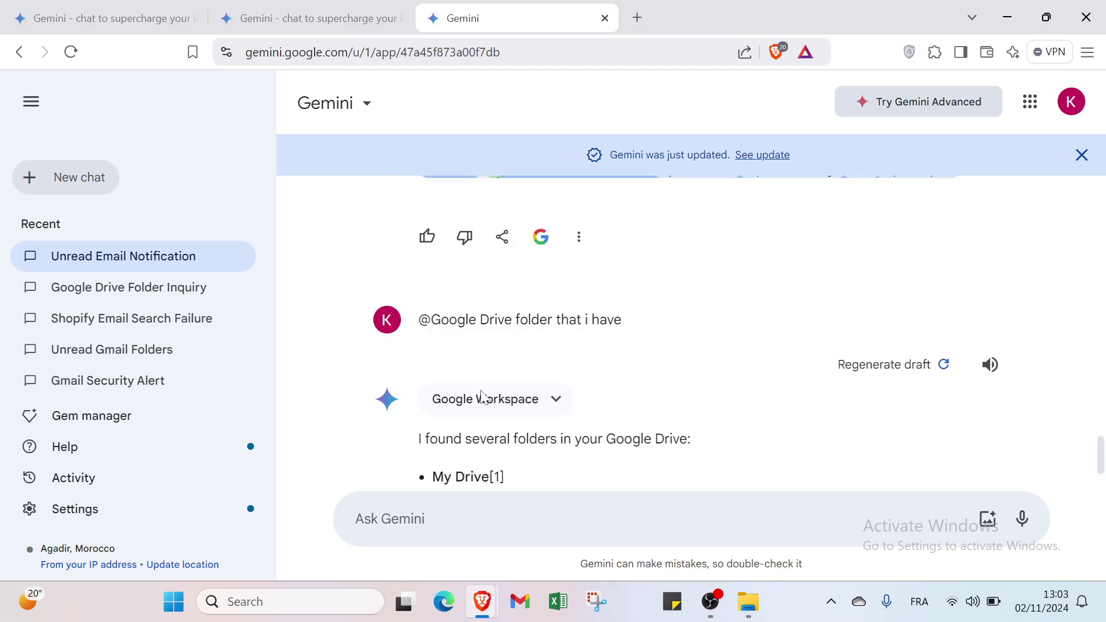
Step: Review the rest of the Google Drive folder reply and the additional options offered for that response
{"action": "scroll", "coordinate": [479, 396], "scroll_direction": "down", "scroll_amount": 3}
{"action": "scroll", "coordinate": [477, 396], "scroll_direction": "down", "scroll_amount": 3}
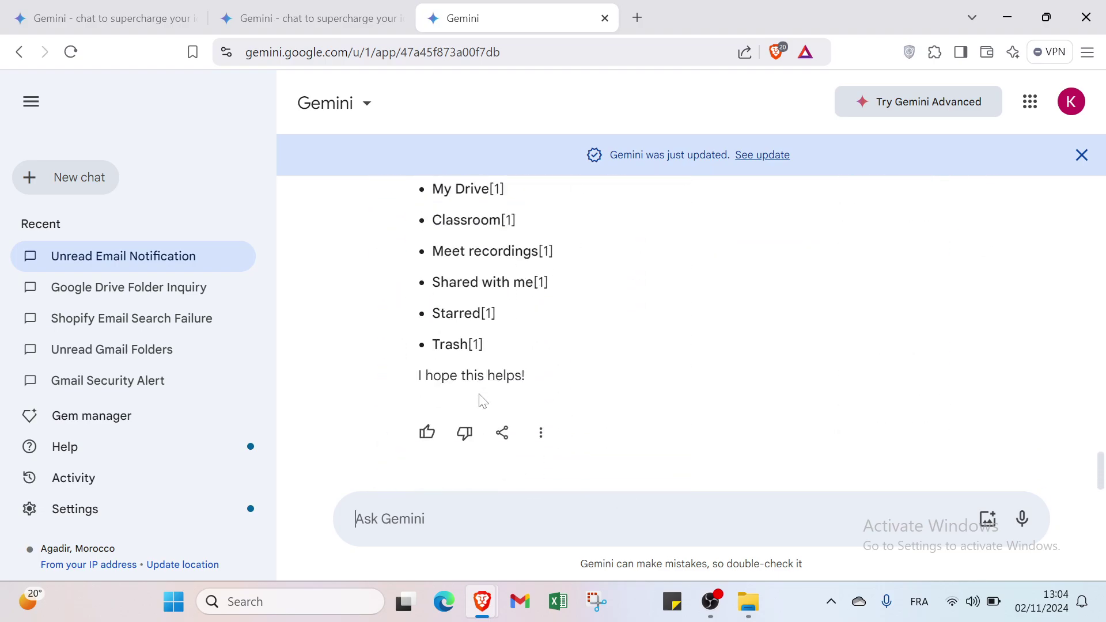
{"action": "left_click", "coordinate": [550, 434]}
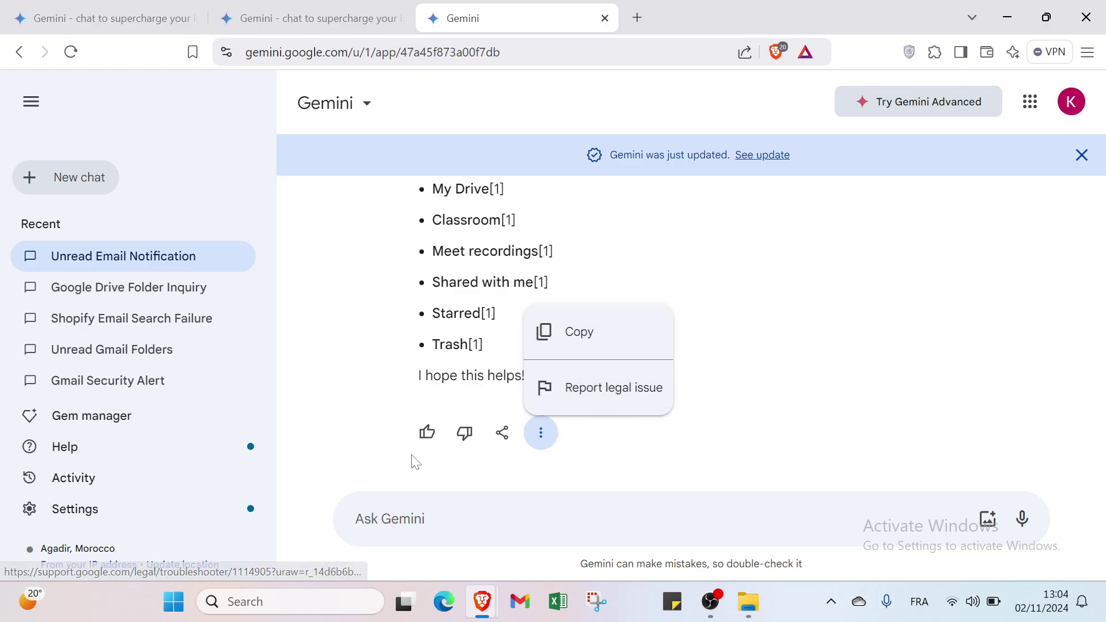
{"action": "left_click", "coordinate": [426, 439]}
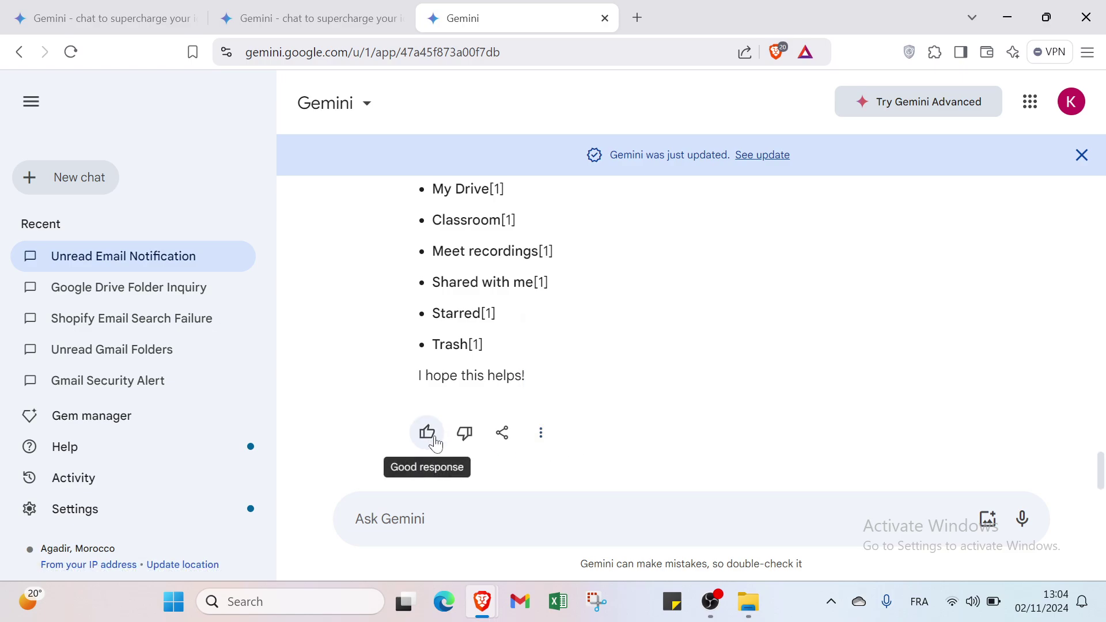
Step: Start a new chat and return to the already open Gemini landing page with the "Chat with Gemini" link
{"action": "left_click", "coordinate": [84, 183]}
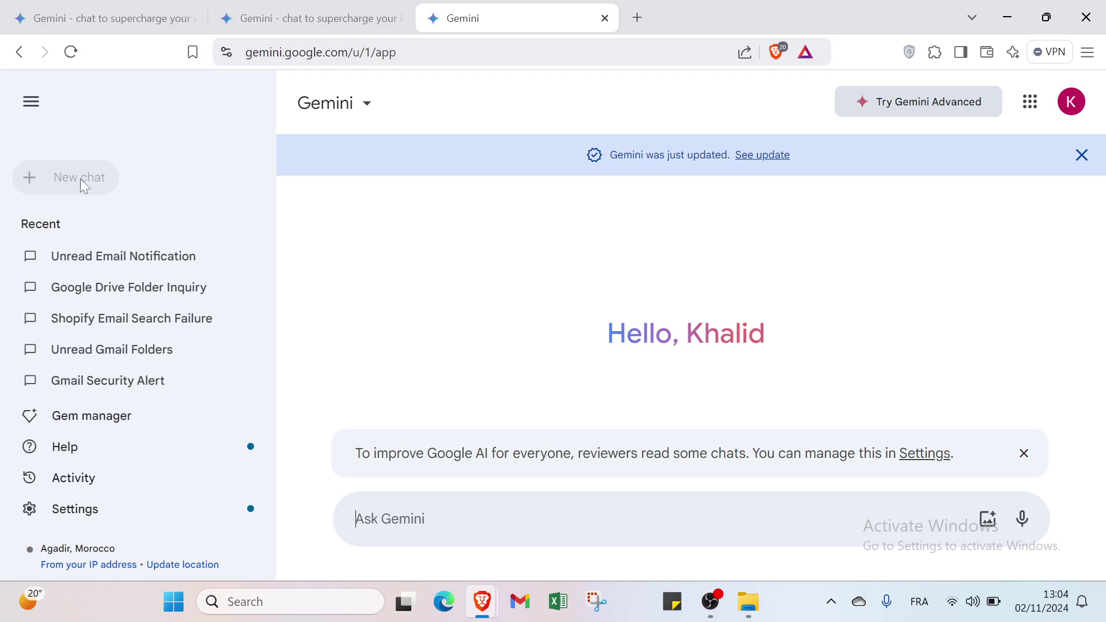
{"action": "left_click", "coordinate": [239, 17]}
{"action": "left_click", "coordinate": [92, 17]}
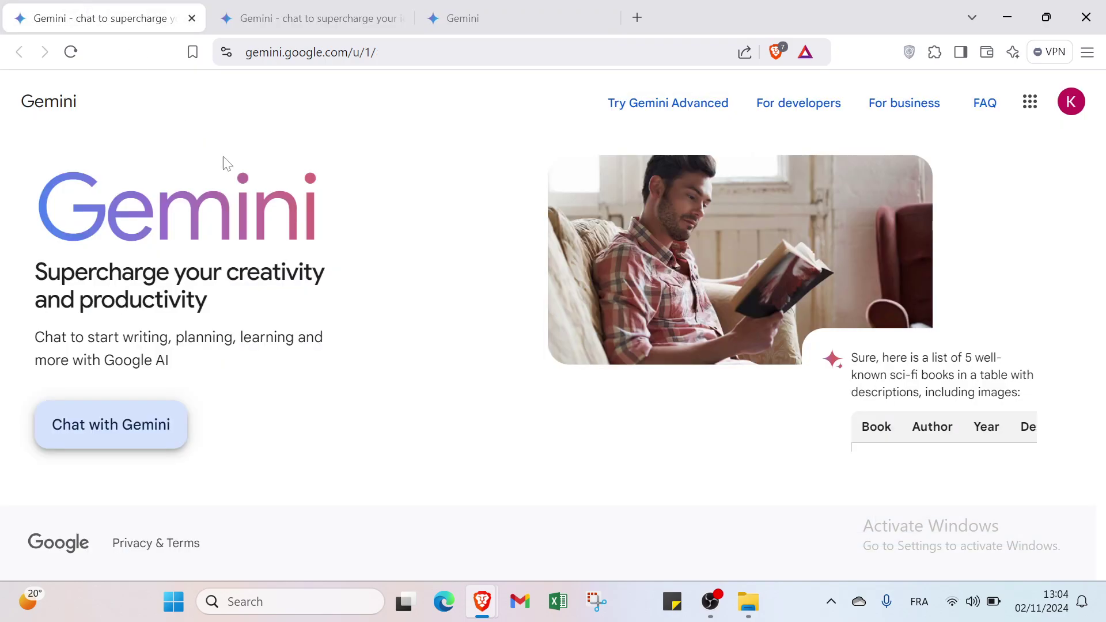
{"action": "left_click", "coordinate": [255, 17]}
{"action": "left_click", "coordinate": [455, 18]}
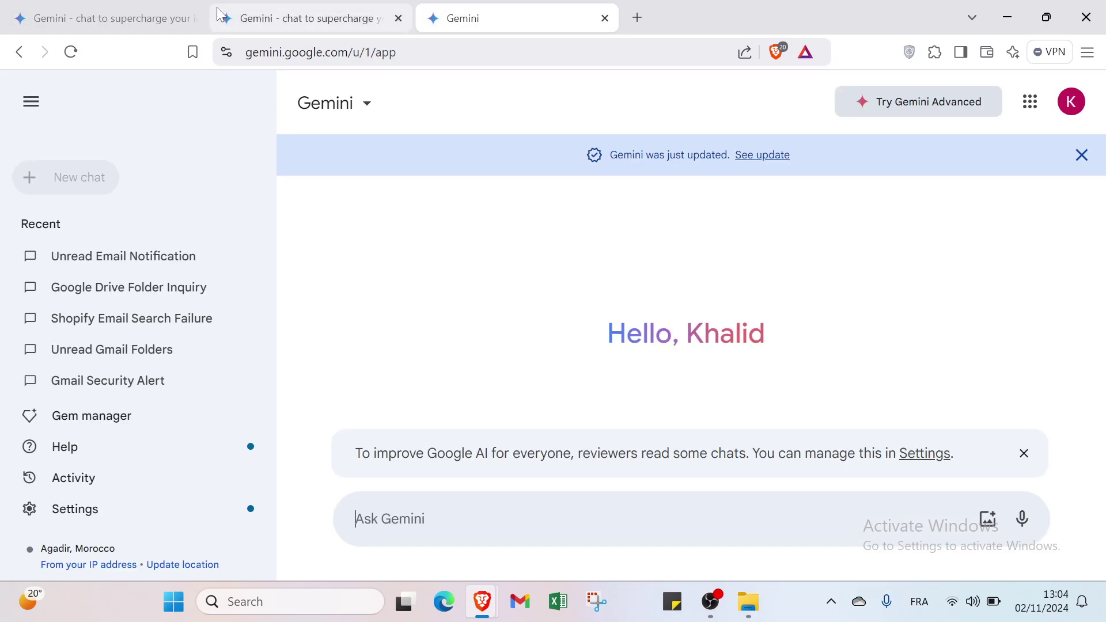
{"action": "left_click", "coordinate": [221, 14]}
{"action": "left_click", "coordinate": [123, 20]}
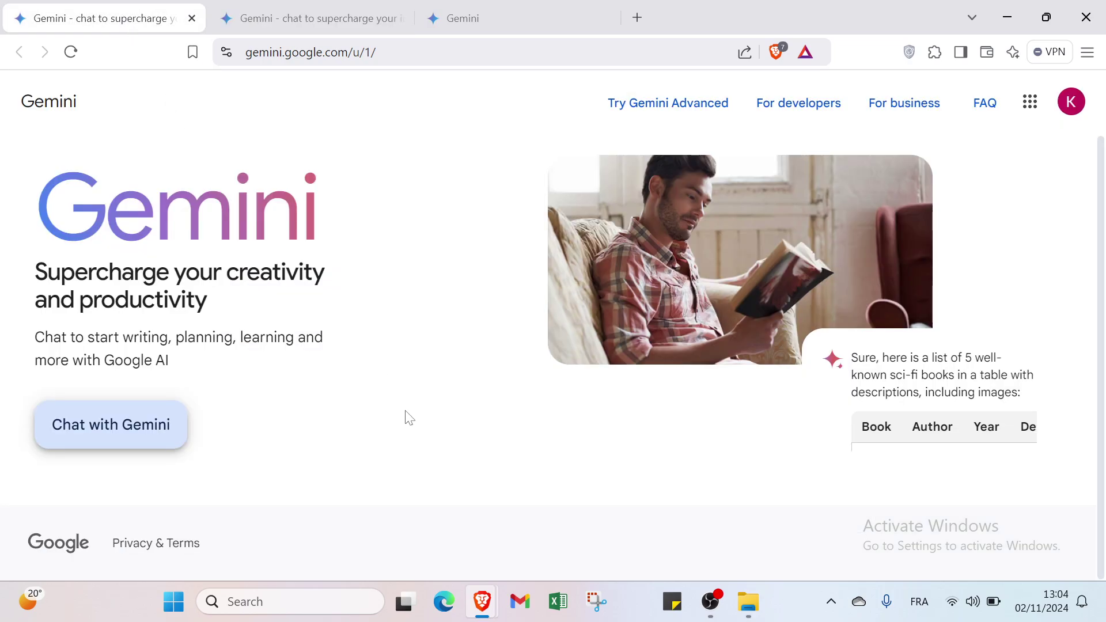